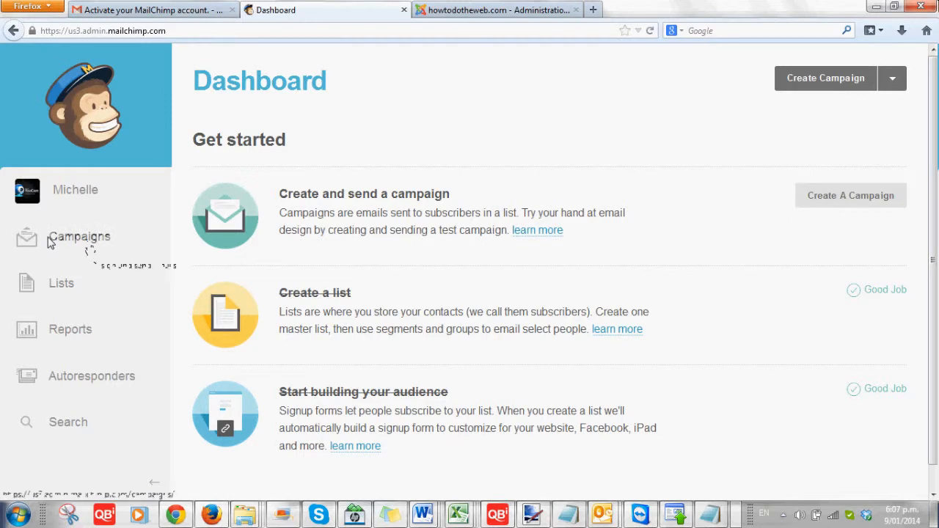
# Go to the Campaigns page and expand the Create Campaign list of campaign types.
pyautogui.click(88, 247)
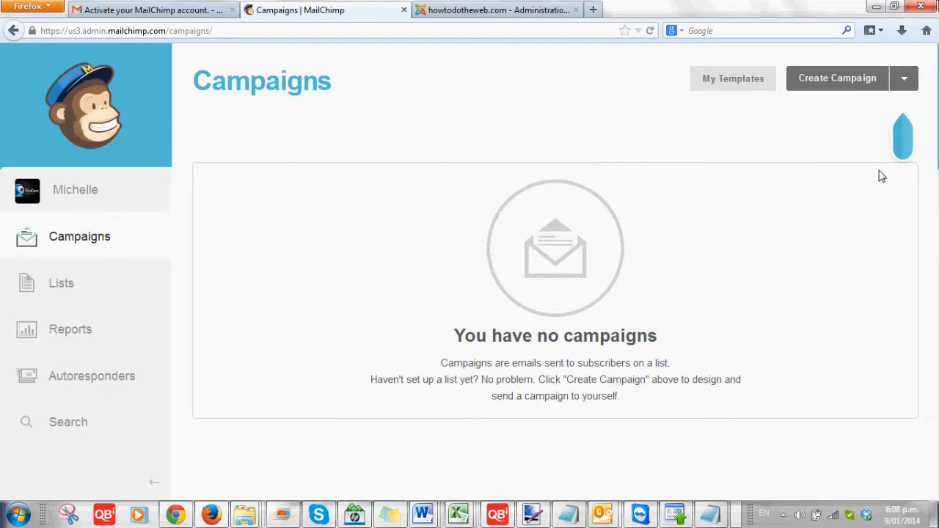
pyautogui.click(903, 80)
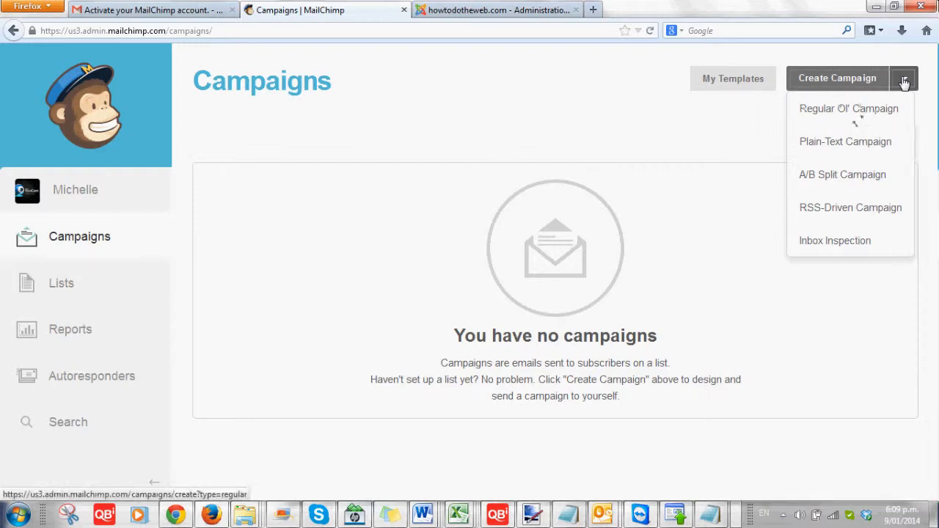
# Start a Regular Ol' Campaign, reaching the Recipients step for the Test List.
pyautogui.click(855, 119)
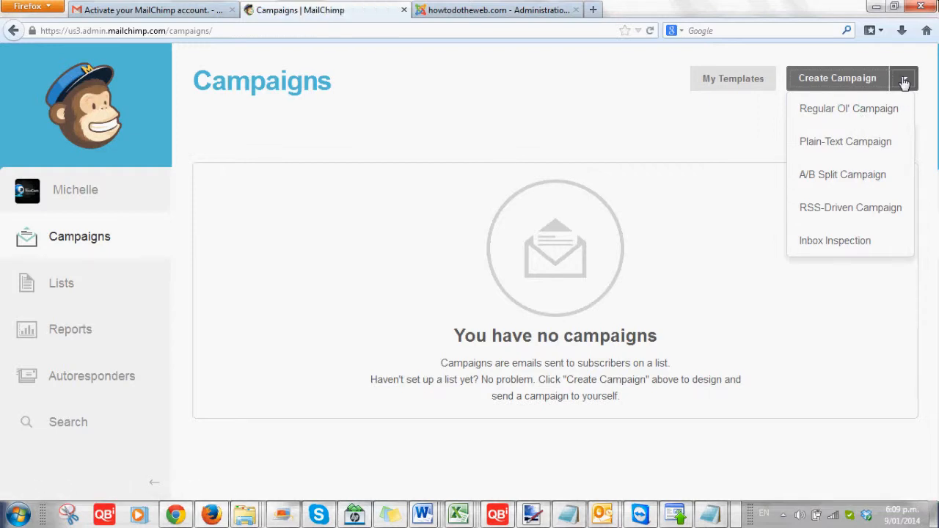
pyautogui.click(857, 116)
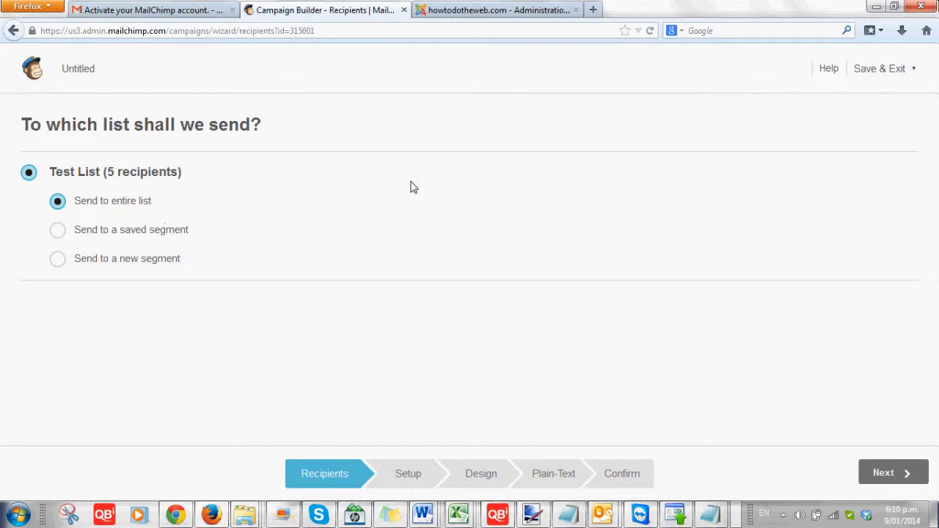
# Target a new segment where City is Rotorua, matching 1 recipient, then close the recipients preview.
pyautogui.click(58, 259)
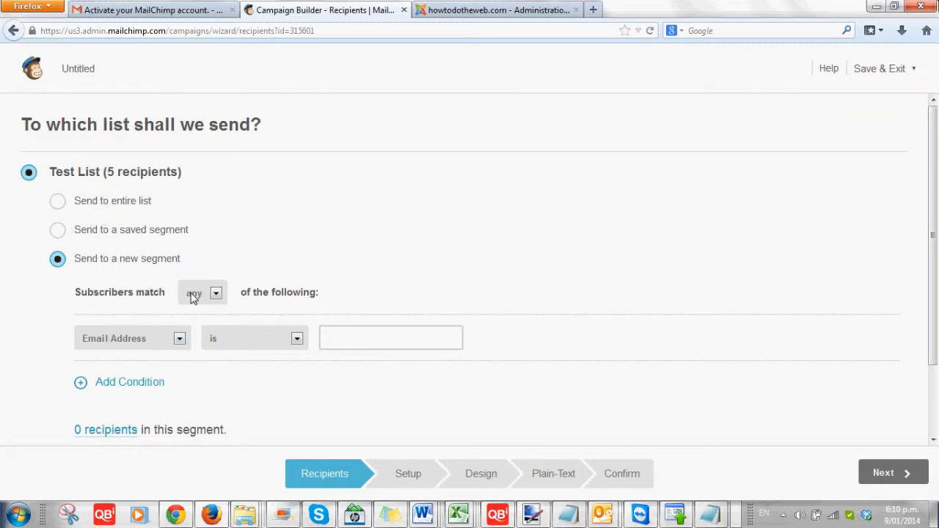
pyautogui.click(179, 339)
pyautogui.click(152, 157)
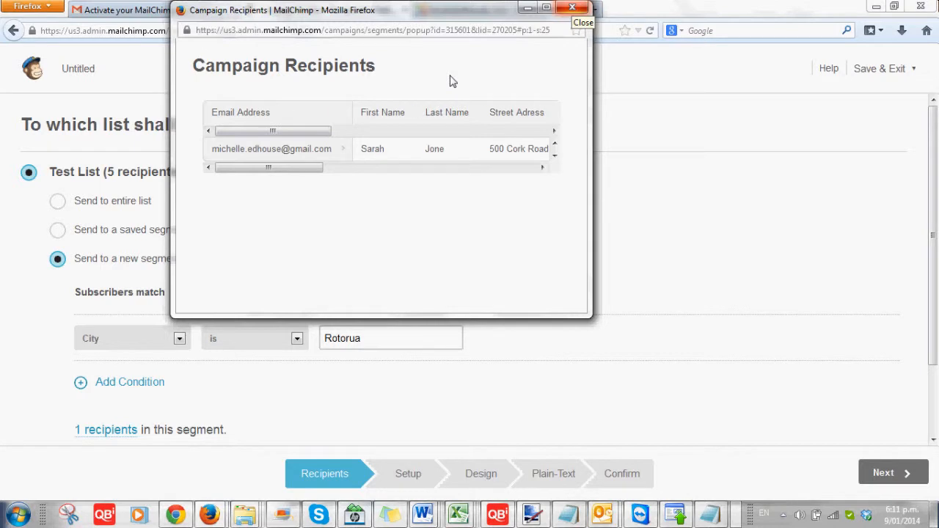
pyautogui.moveTo(303, 168); pyautogui.dragTo(393, 192)
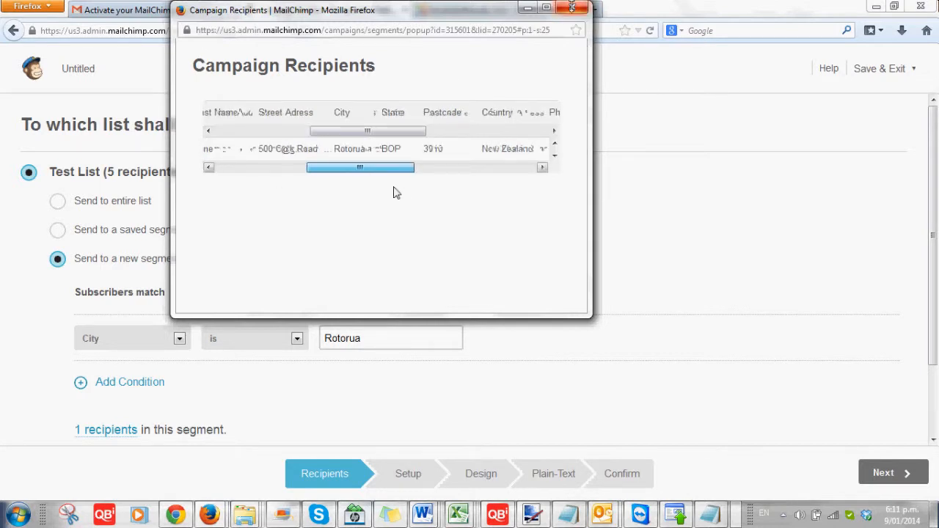
pyautogui.click(572, 8)
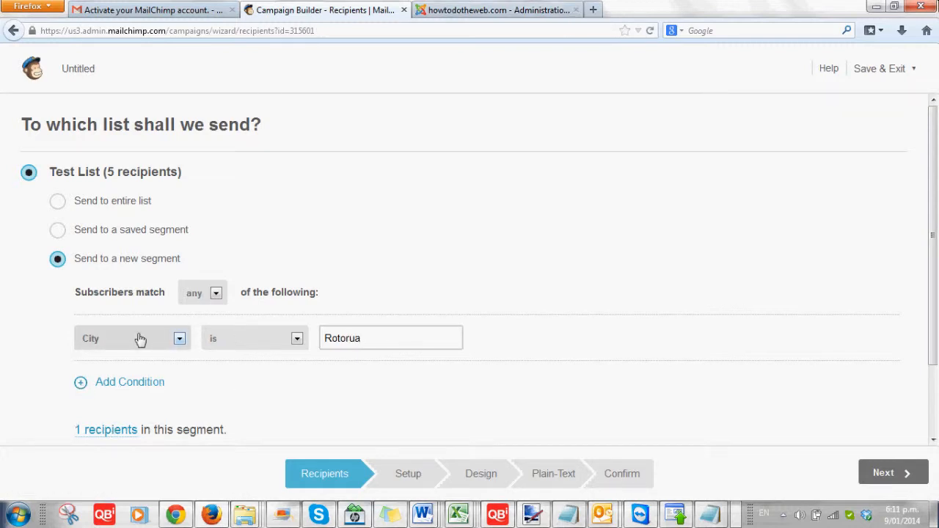
# Add a second condition, Email Address is not, and enter an address to exclude.
pyautogui.click(138, 382)
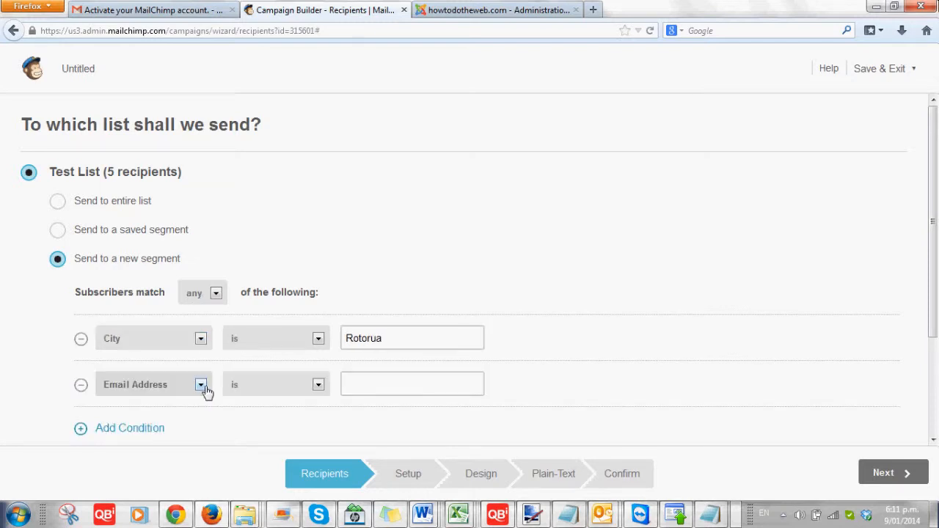
pyautogui.click(204, 389)
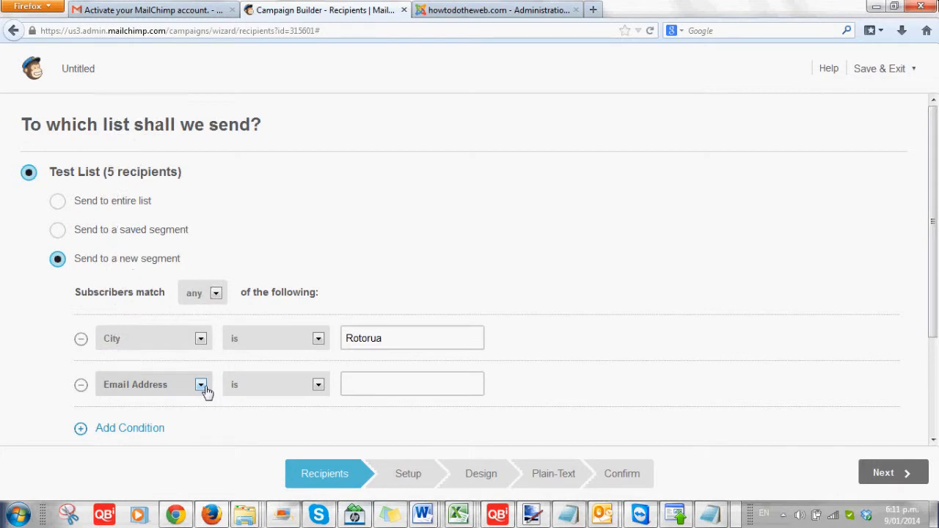
pyautogui.click(204, 388)
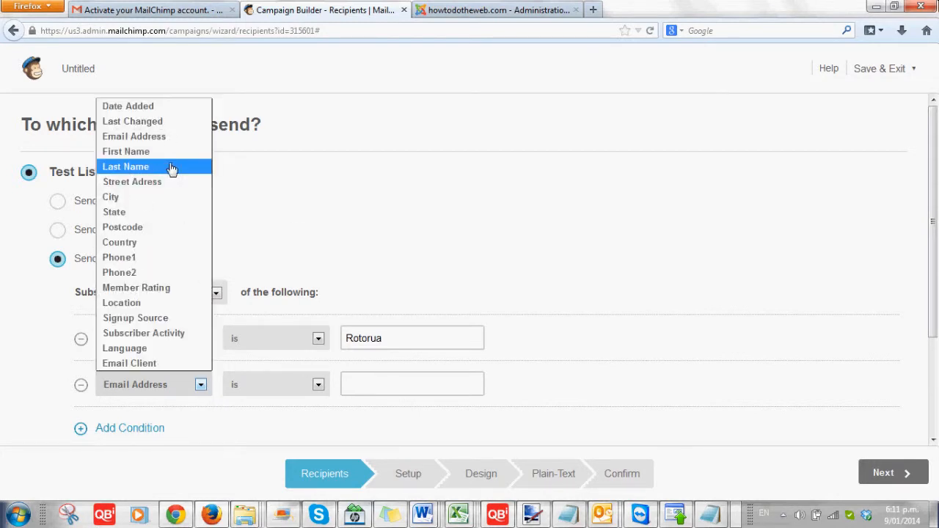
pyautogui.click(416, 384)
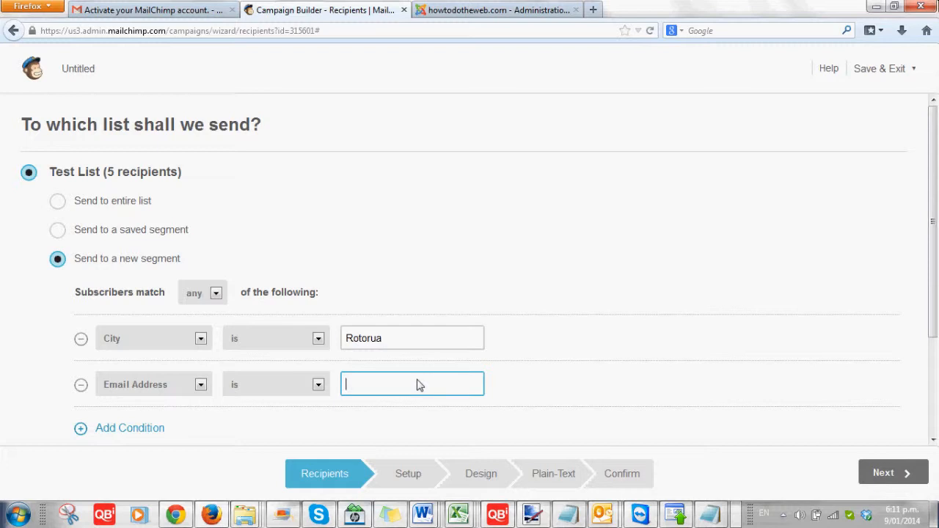
pyautogui.click(300, 413)
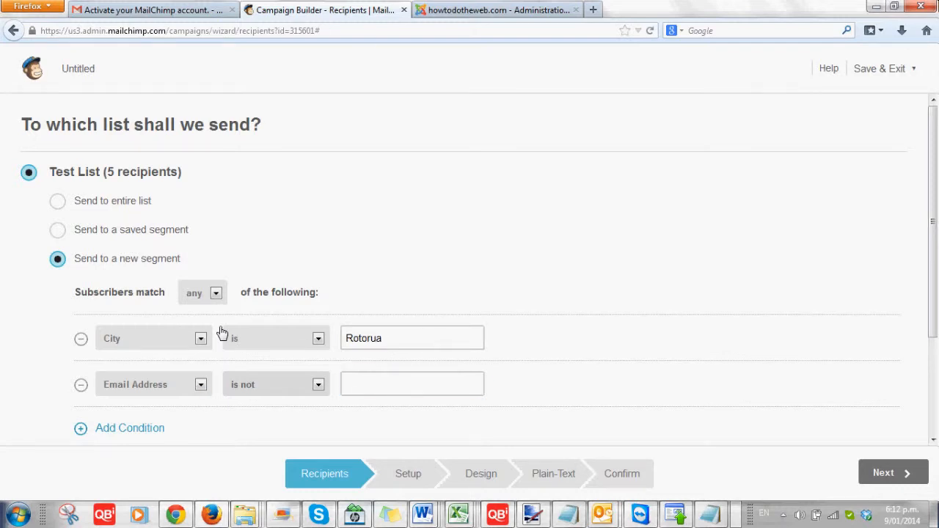
pyautogui.click(391, 380)
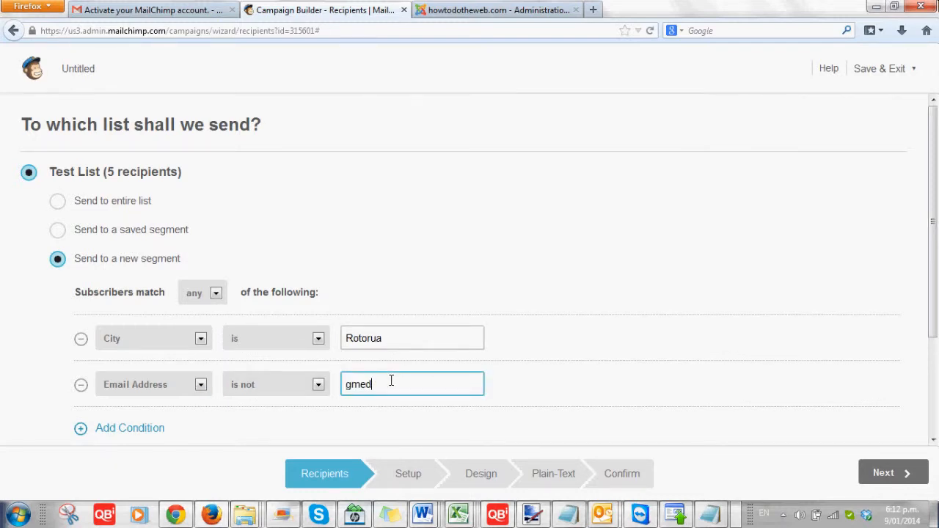
# Send to the entire Test List and name the campaign 'First email'.
pyautogui.click(57, 201)
pyautogui.click(872, 474)
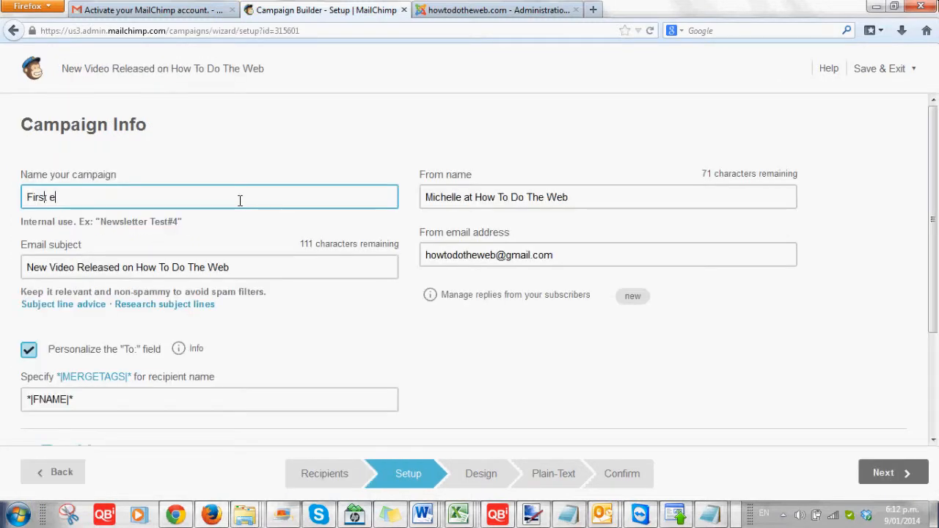
pyautogui.press('BackSpace')
pyautogui.write('ema')
pyautogui.press('BackSpace')
pyautogui.press('BackSpace')
pyautogui.press('BackSpace')
pyautogui.press('BackSpace')
pyautogui.press('BackSpace')
pyautogui.write('t email')
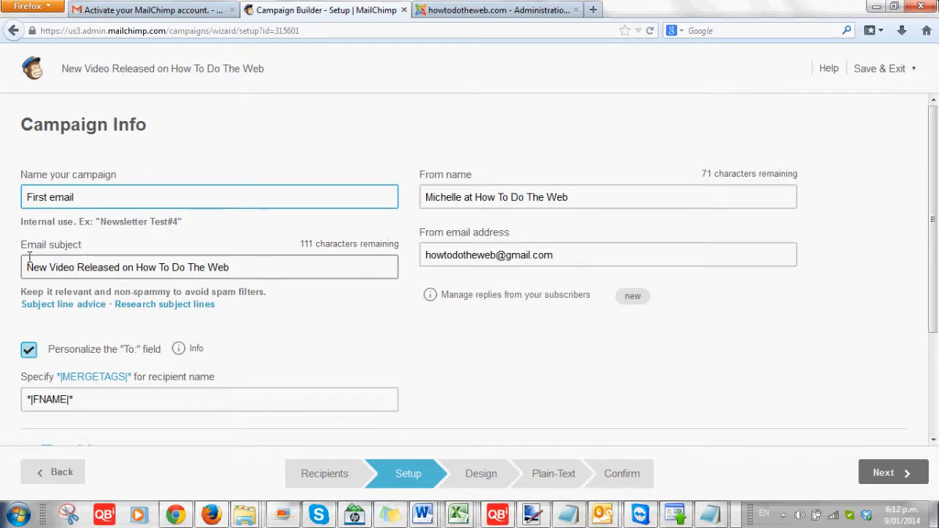
pyautogui.click(267, 272)
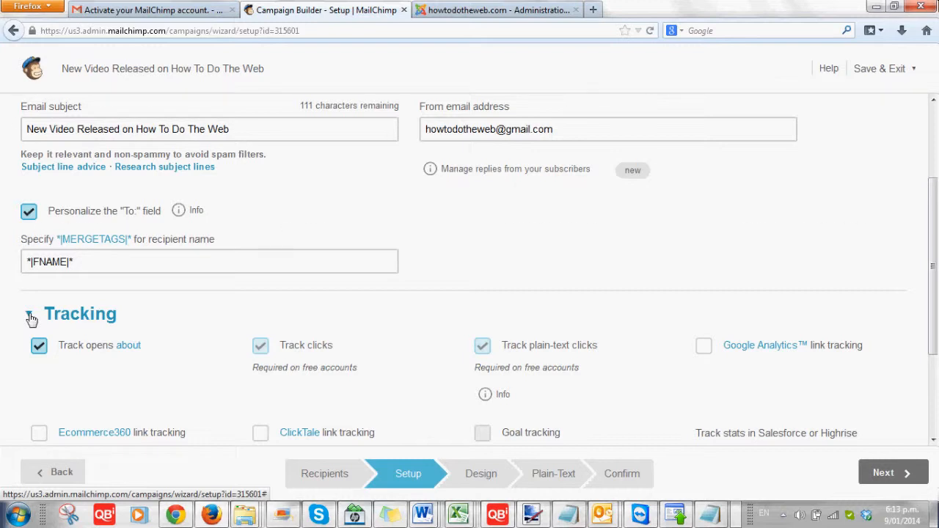
pyautogui.scroll(-3, 44, 308)
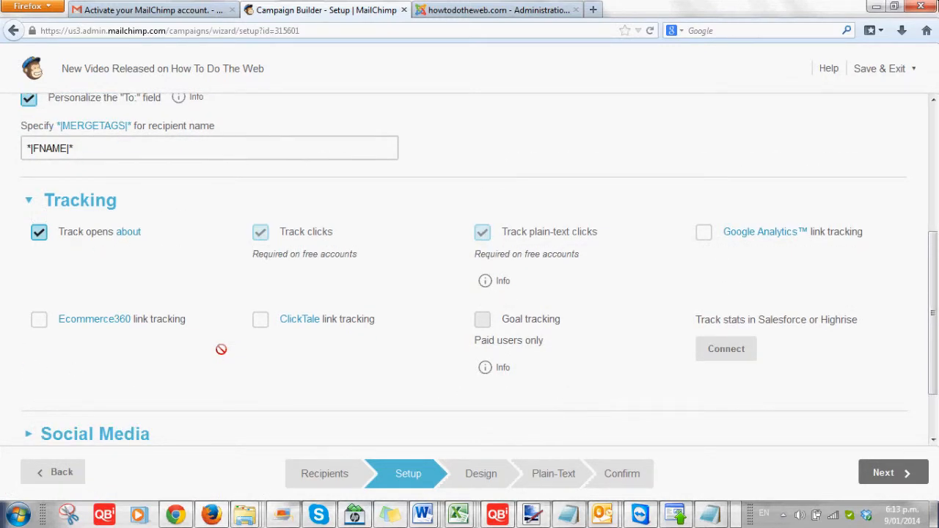
pyautogui.scroll(-3, 74, 294)
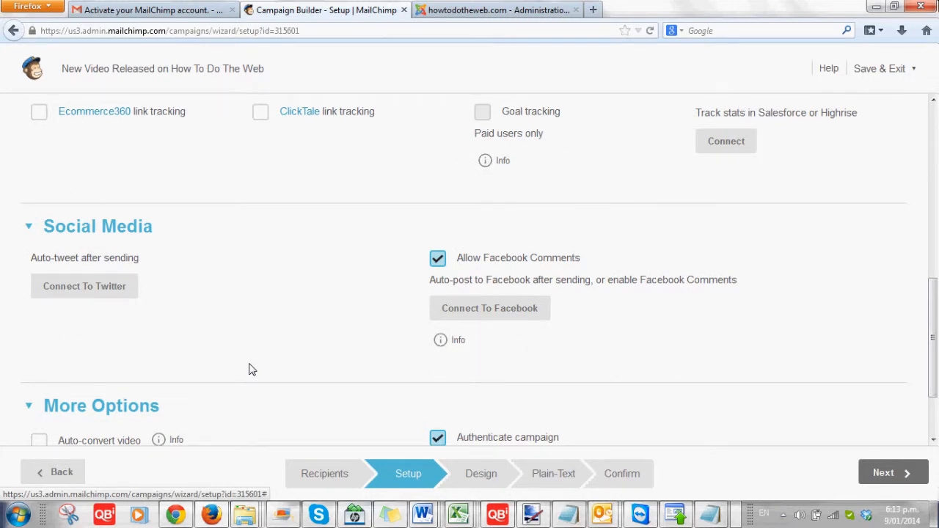
pyautogui.scroll(-2, 250, 369)
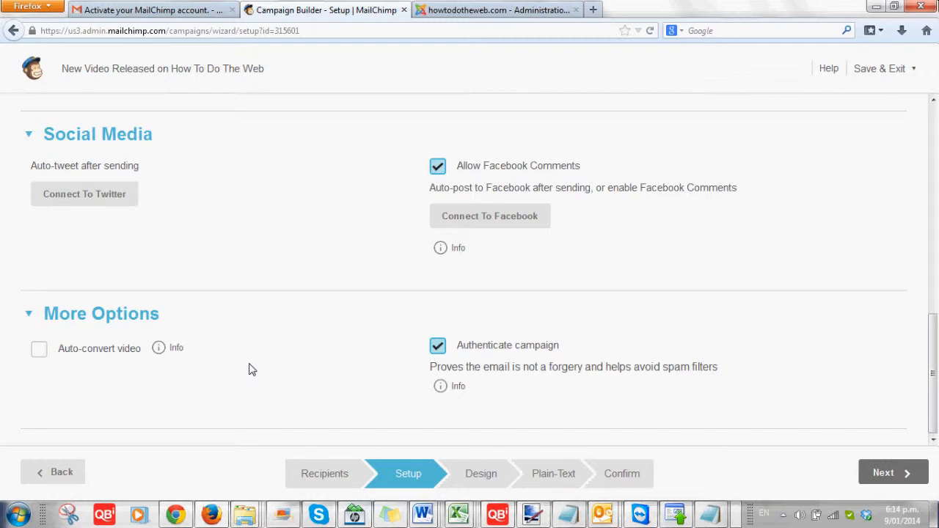
# Continue to the Design step and launch the Email Designer.
pyautogui.click(880, 474)
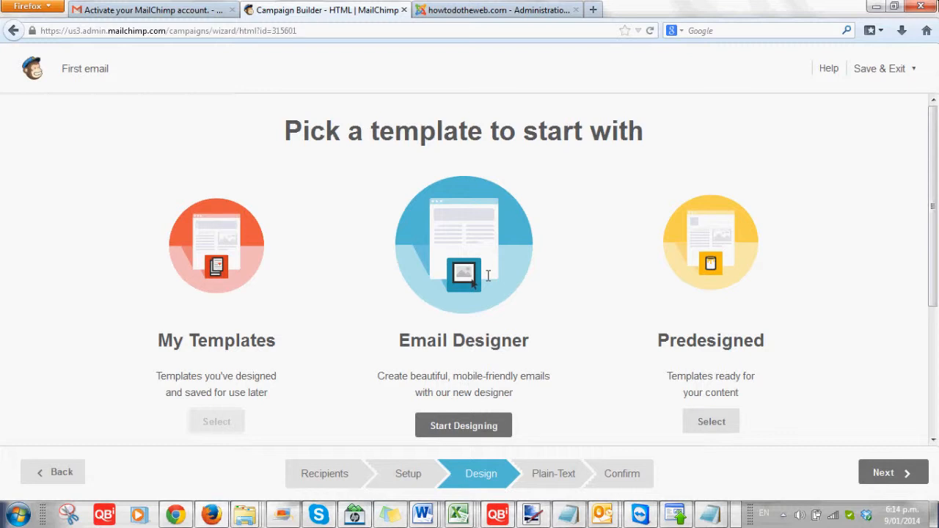
pyautogui.click(483, 431)
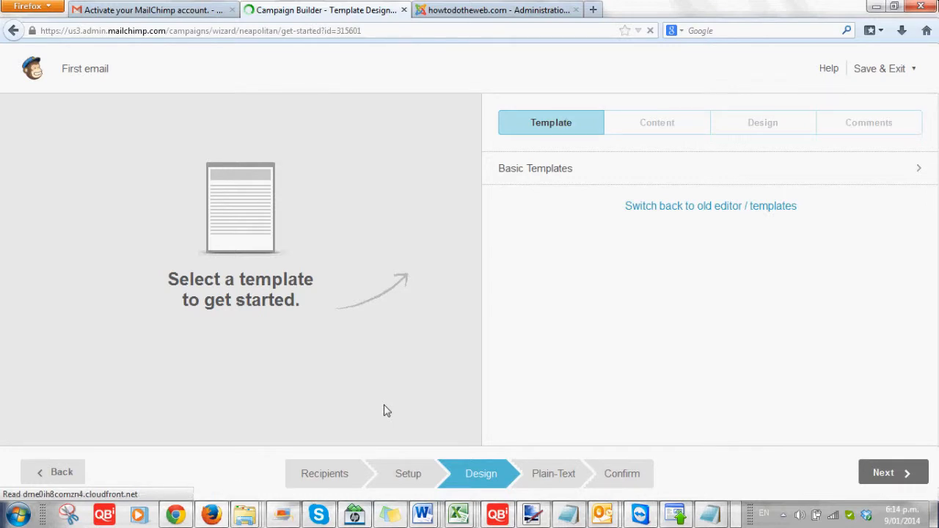
# Browse the Basic Templates and preview the 1 Column template on desktop and mobile.
pyautogui.click(528, 179)
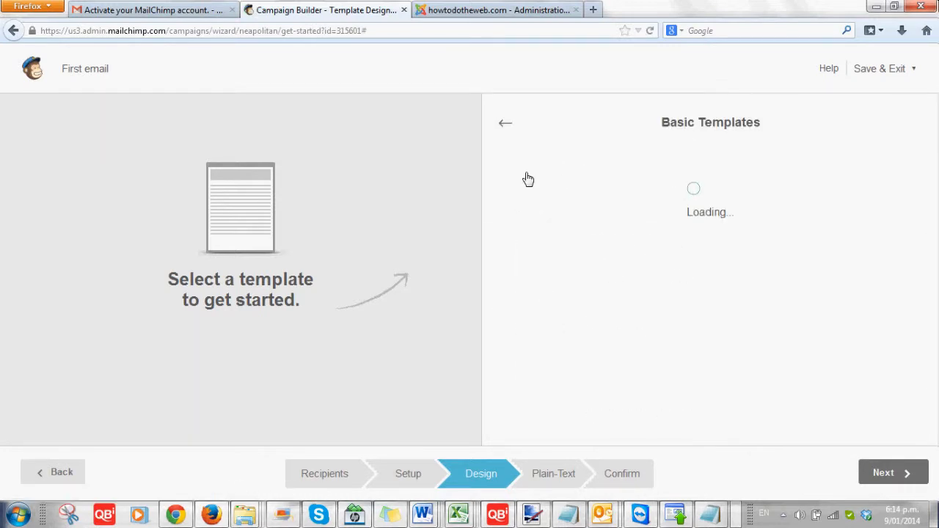
pyautogui.scroll(-2, 484, 176)
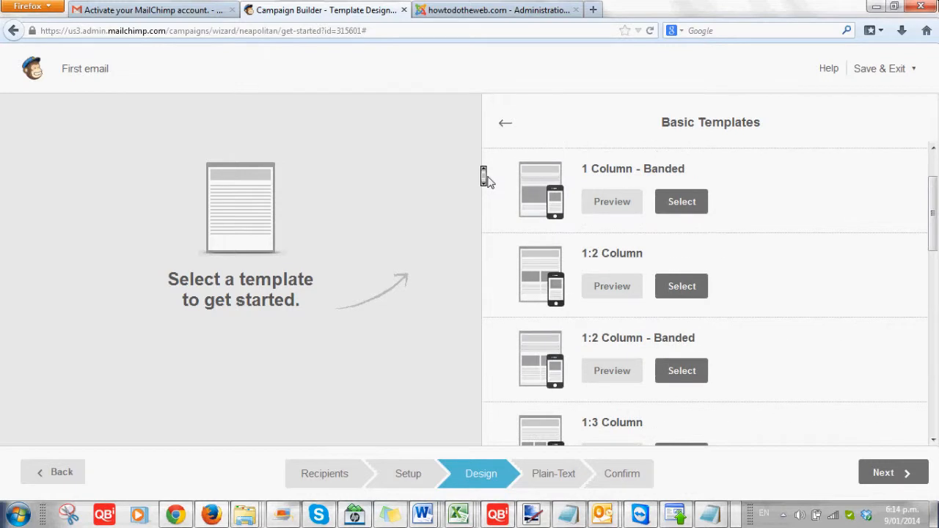
pyautogui.scroll(-5, 484, 176)
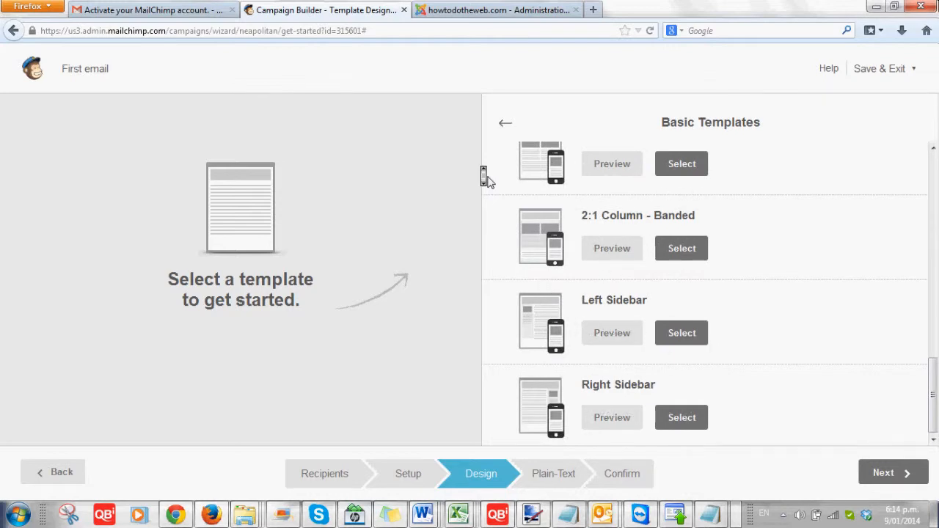
pyautogui.scroll(6, 484, 176)
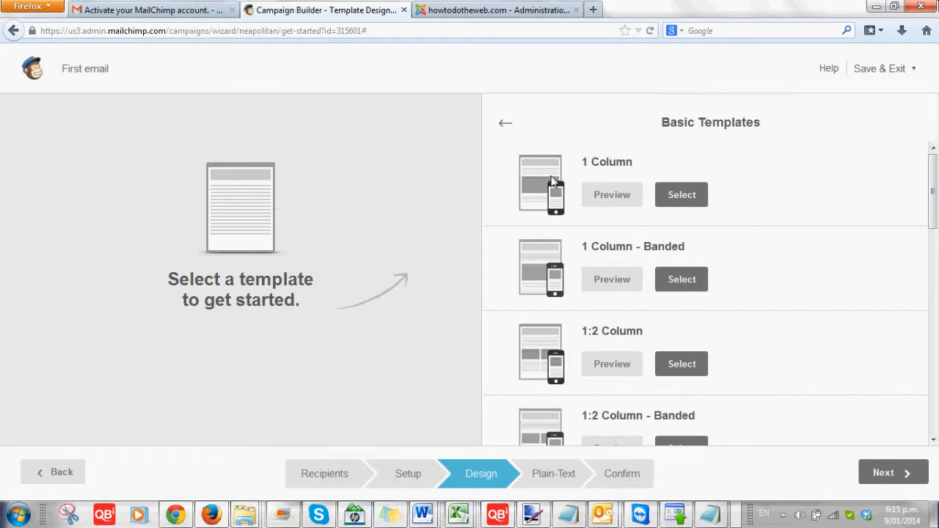
pyautogui.click(624, 198)
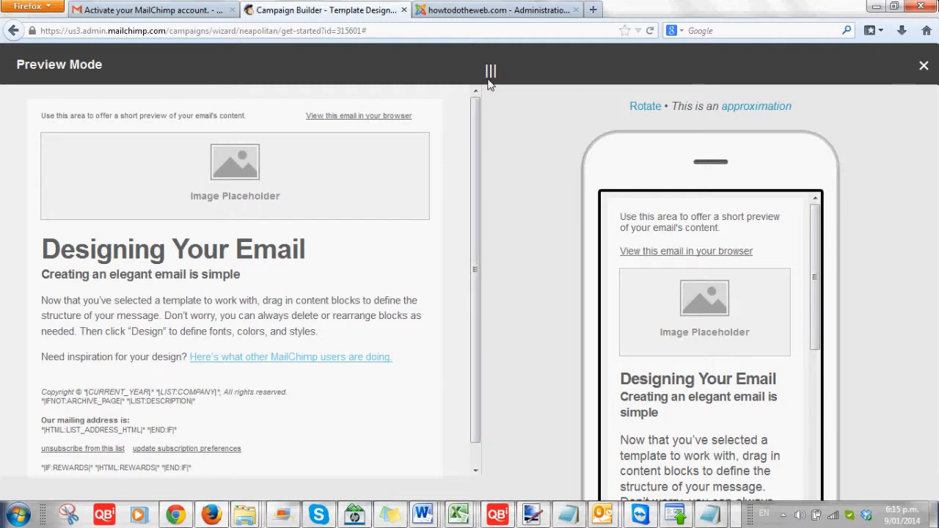
# Close the preview, use the one-column template, and browse for a file for its top image.
pyautogui.click(924, 67)
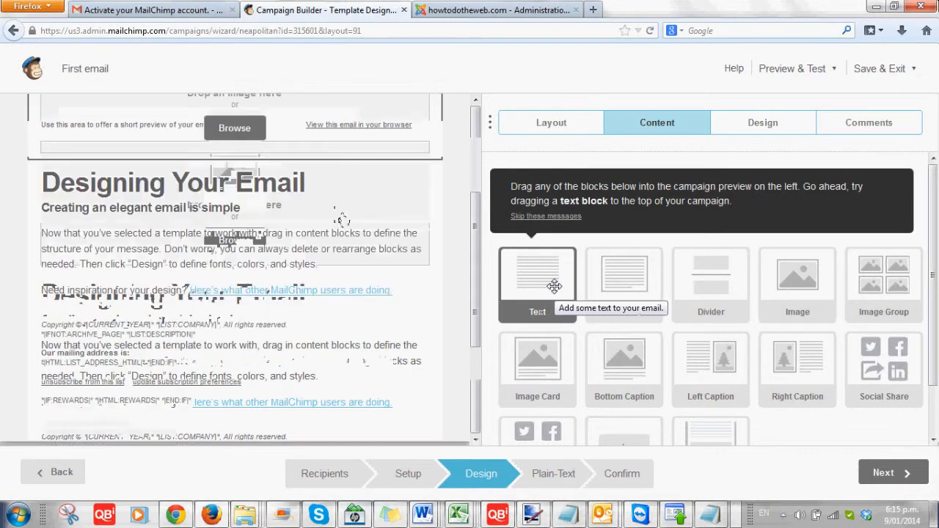
pyautogui.moveTo(554, 286); pyautogui.dragTo(338, 214)
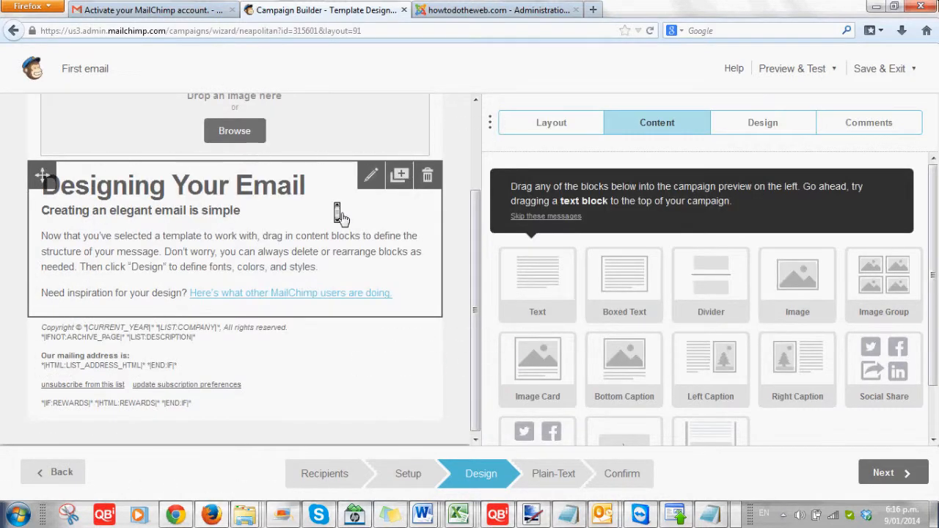
pyautogui.moveTo(339, 214); pyautogui.dragTo(353, 248)
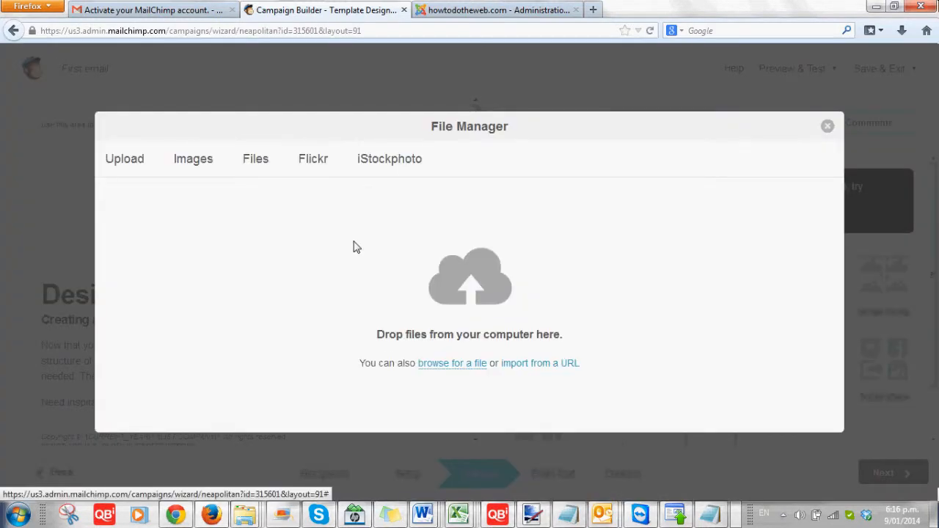
pyautogui.click(462, 363)
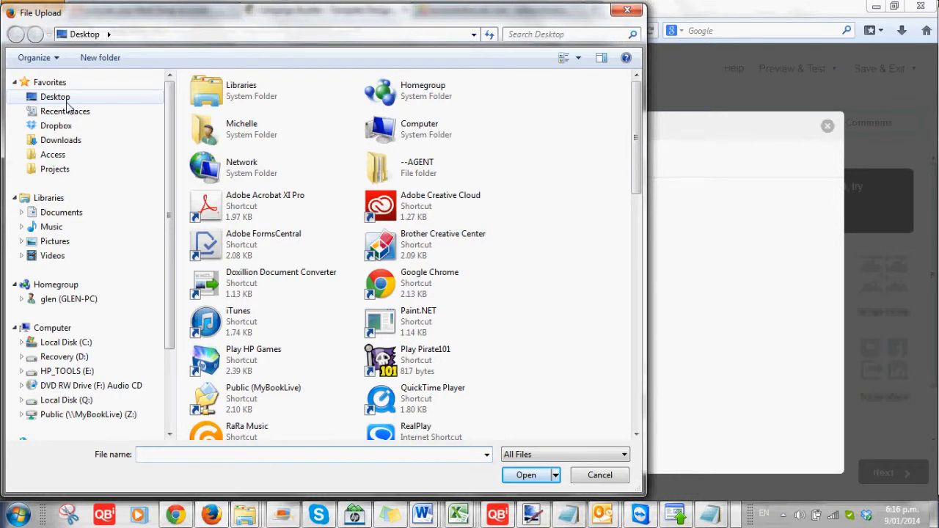
# Pick 'How To Do The Web banner' from Documents > My Documents > Wild Webdesign > how to the web.
pyautogui.click(20, 212)
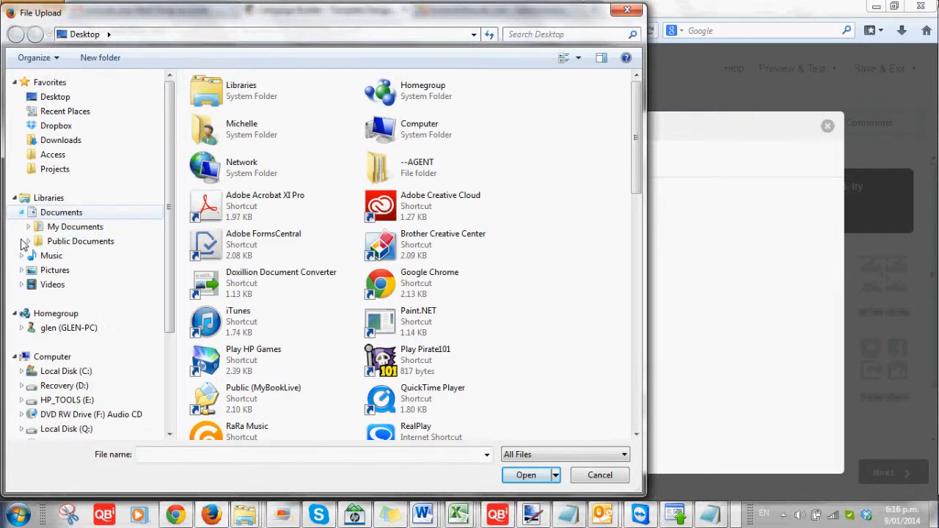
pyautogui.click(28, 227)
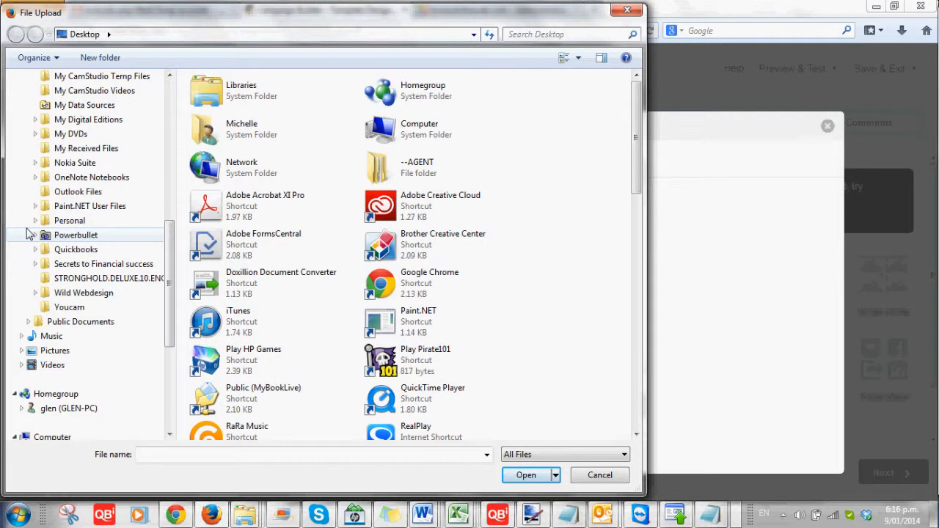
pyautogui.click(36, 292)
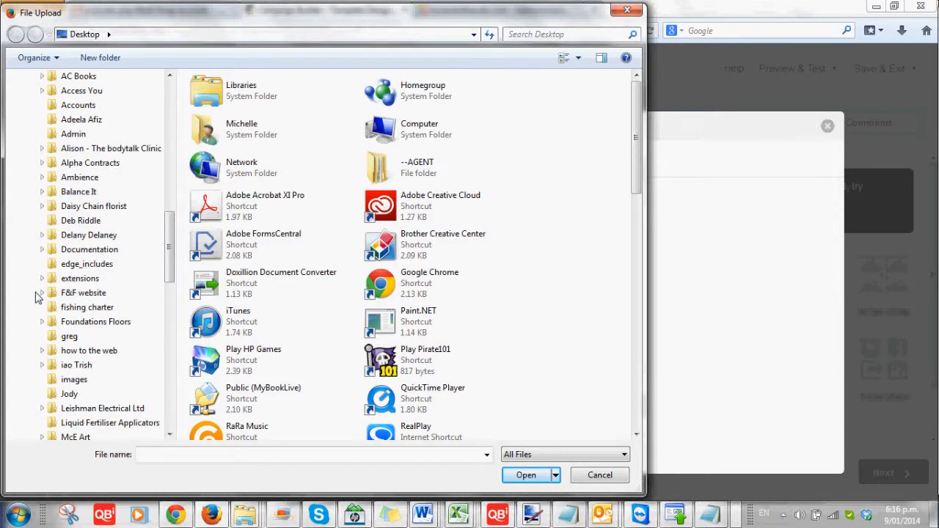
pyautogui.scroll(-1, 44, 293)
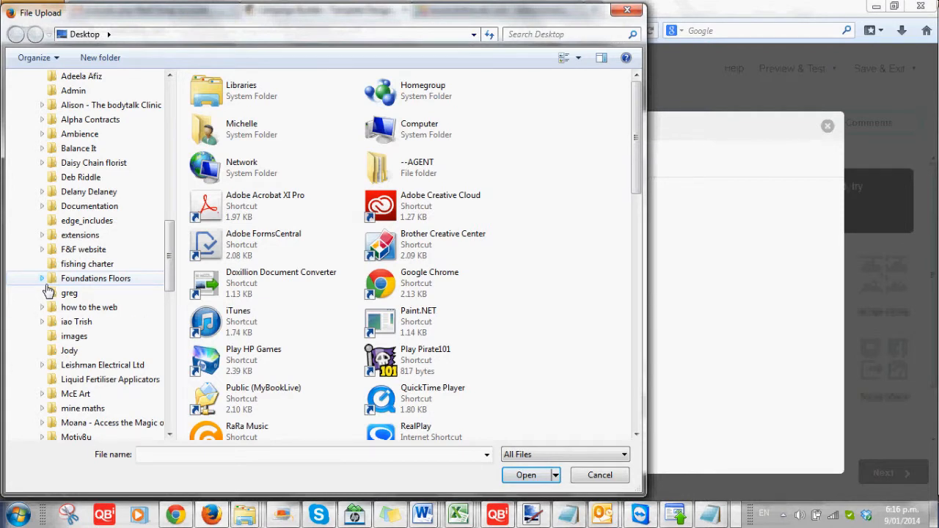
pyautogui.click(73, 309)
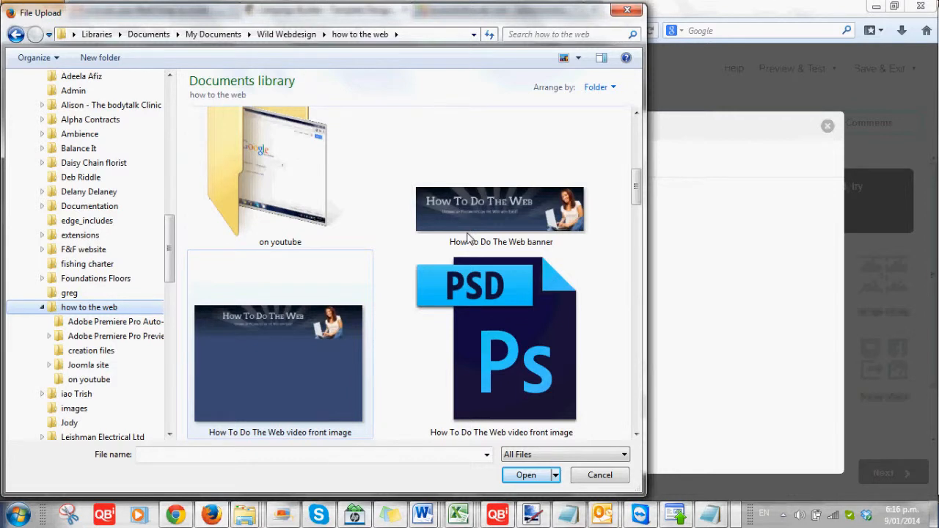
pyautogui.doubleClick(467, 236)
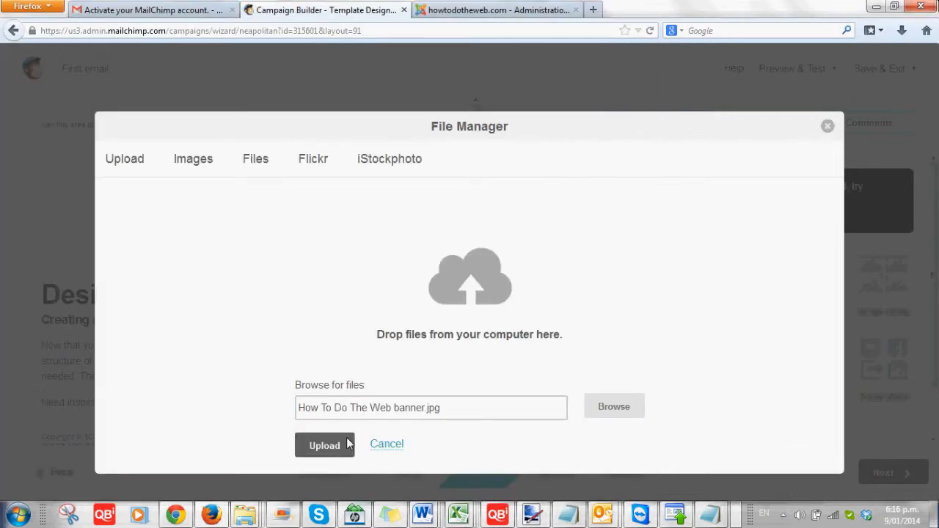
# Upload the How To Do The Web banner as the top image and open the heading text block.
pyautogui.click(349, 444)
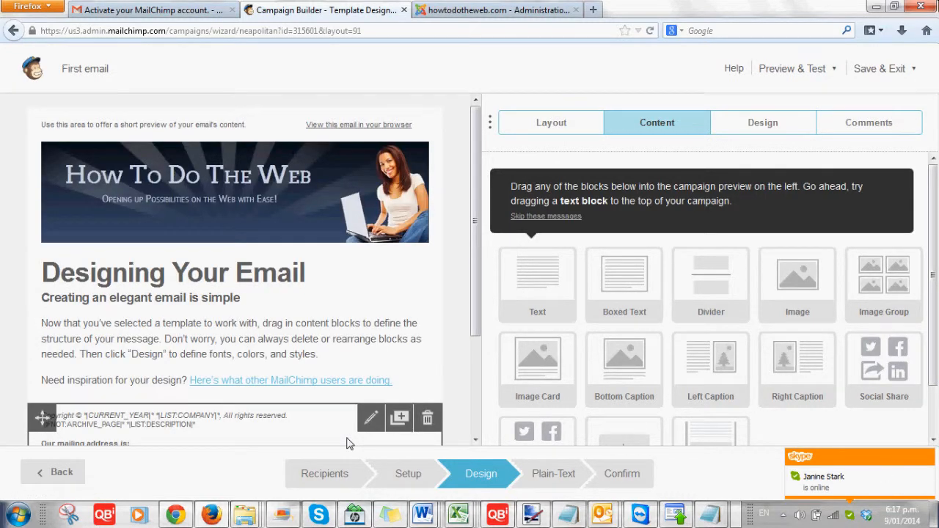
pyautogui.click(210, 293)
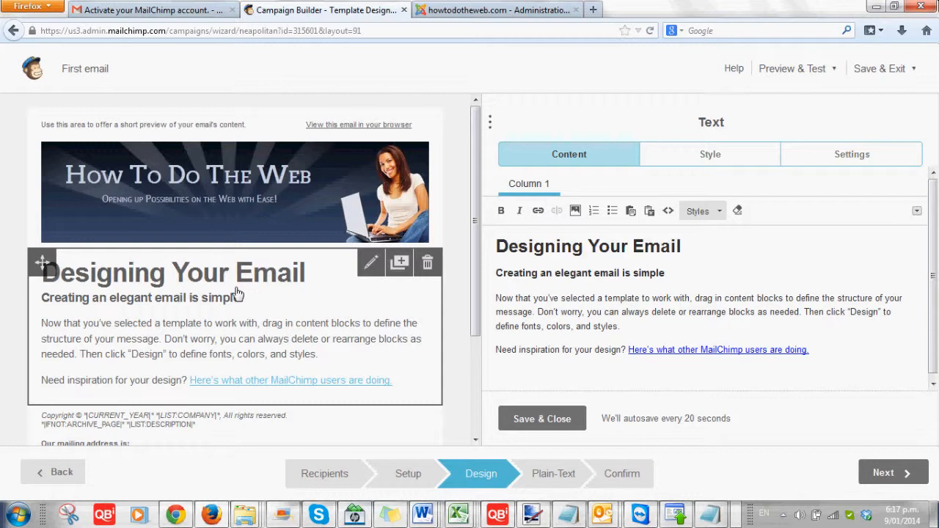
# Replace the Designing Your Email heading with 'Hello' on its own line.
pyautogui.tripleClick(498, 245)
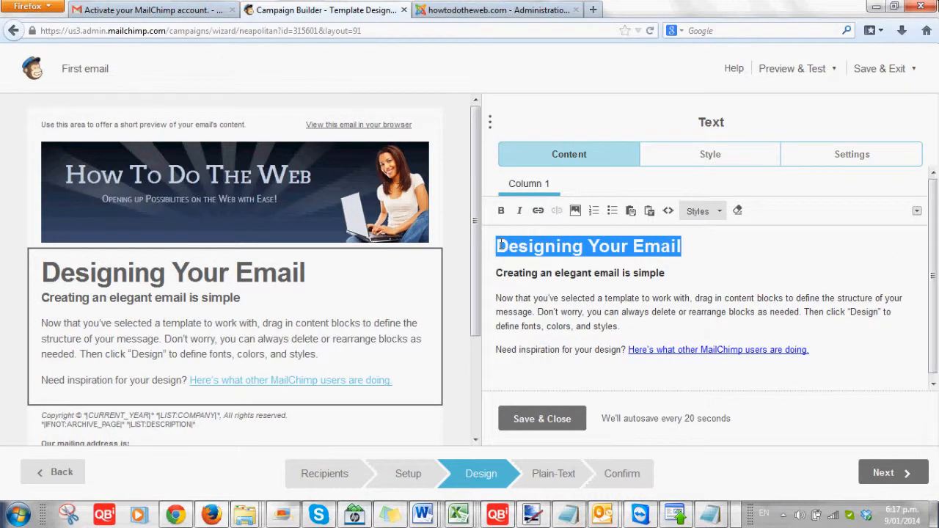
pyautogui.press('Delete')
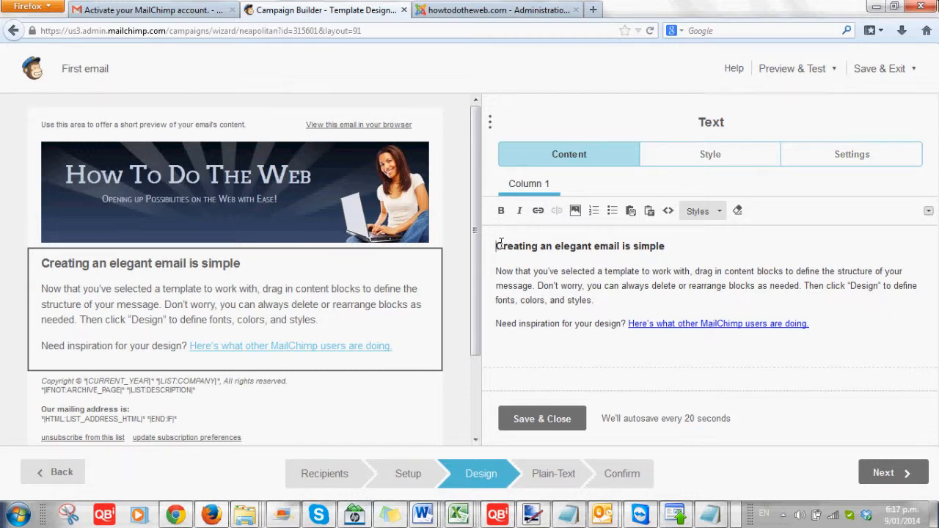
pyautogui.write('Crd')
pyautogui.press('BackSpace')
pyautogui.press('BackSpace')
pyautogui.press('BackSpace')
pyautogui.write('Hello')
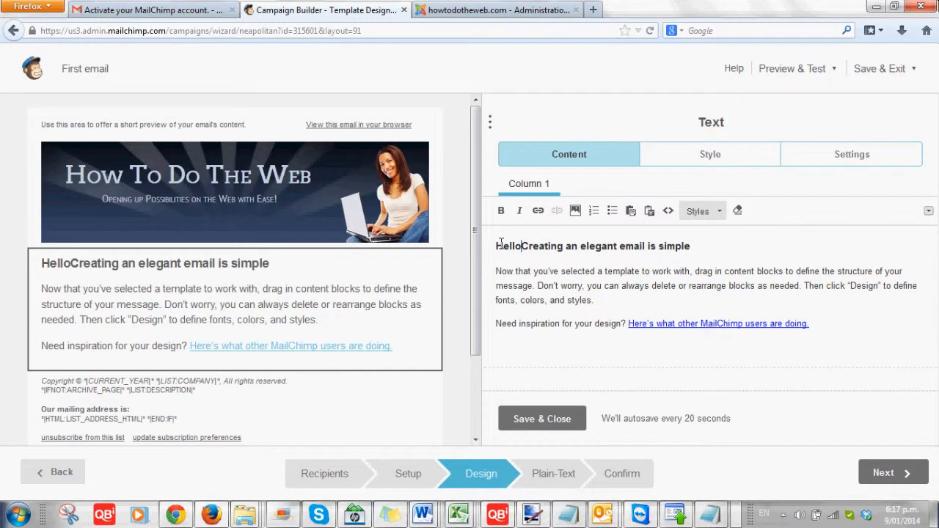
pyautogui.press('Return')
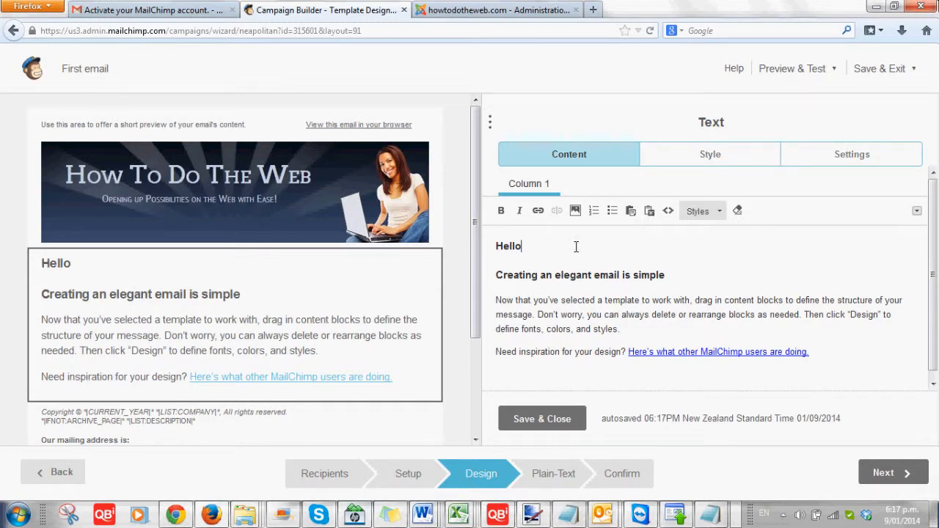
# Append ' - Check out the new video I created here:' to the subheading.
pyautogui.click(701, 273)
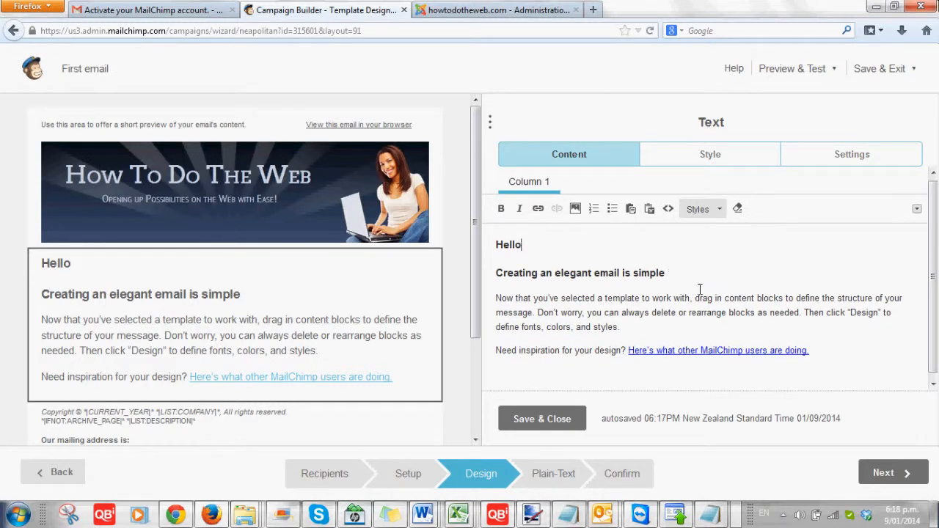
pyautogui.write('Check out th')
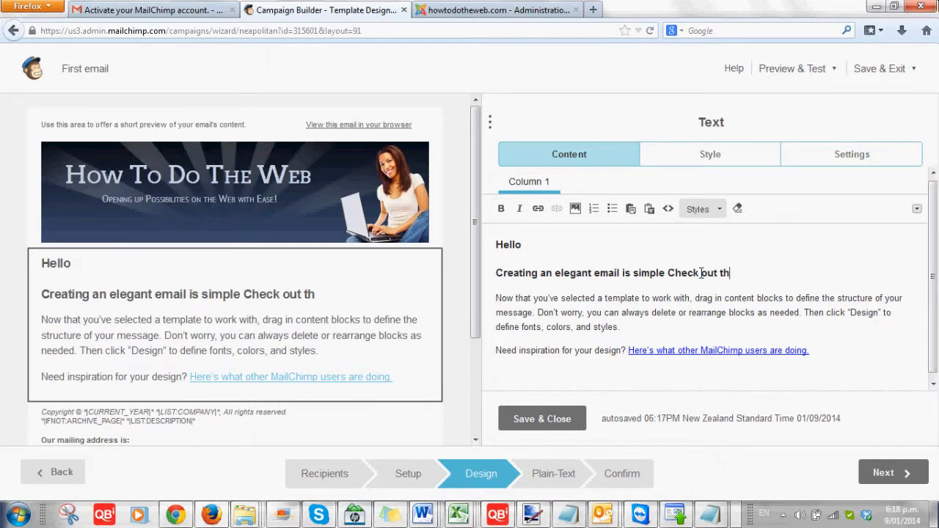
pyautogui.write('e new video I created here:')
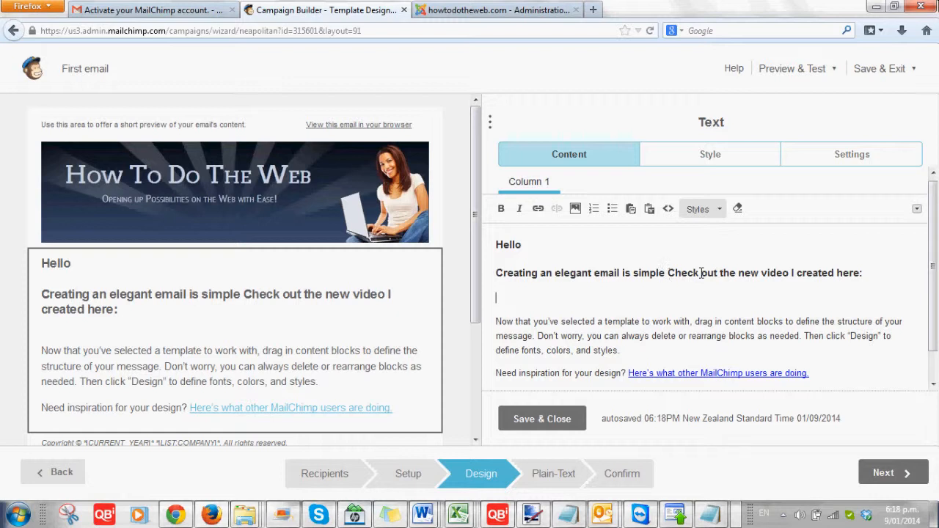
pyautogui.click(668, 273)
pyautogui.write('-')
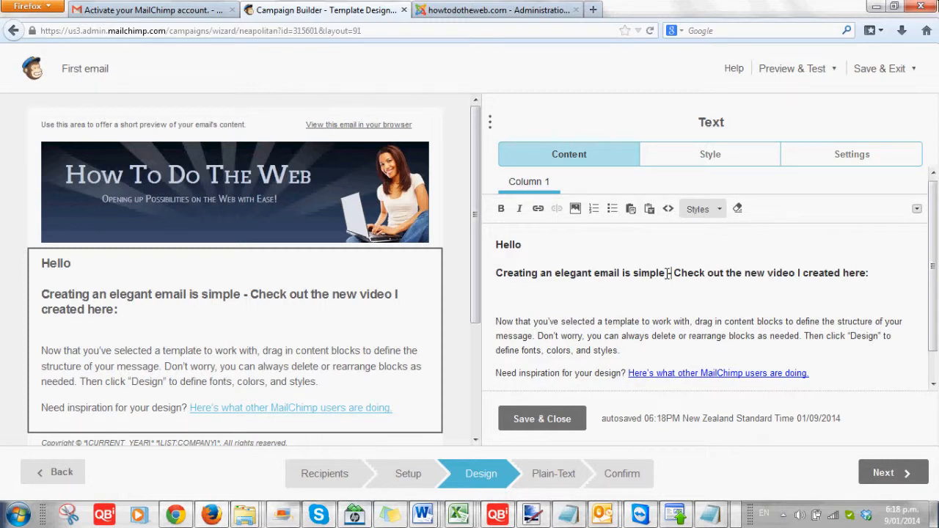
pyautogui.click(534, 243)
pyautogui.click(916, 209)
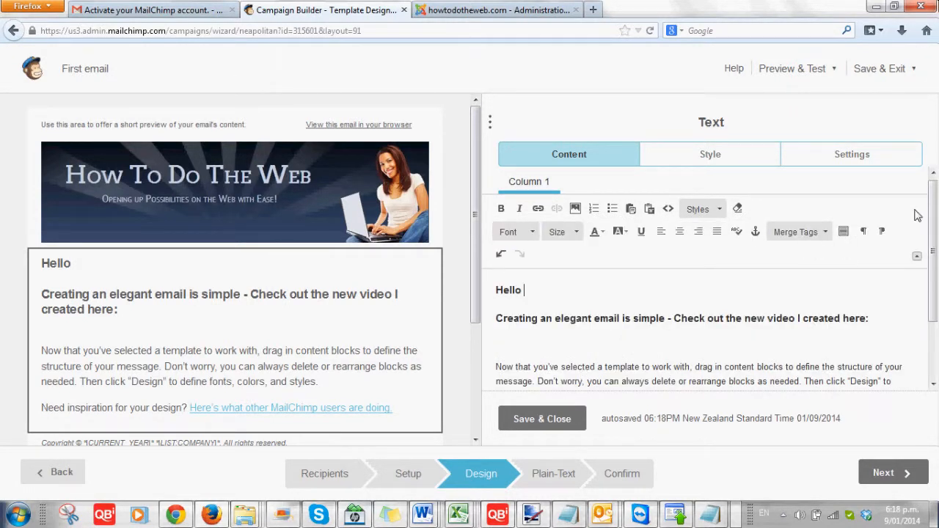
pyautogui.click(828, 233)
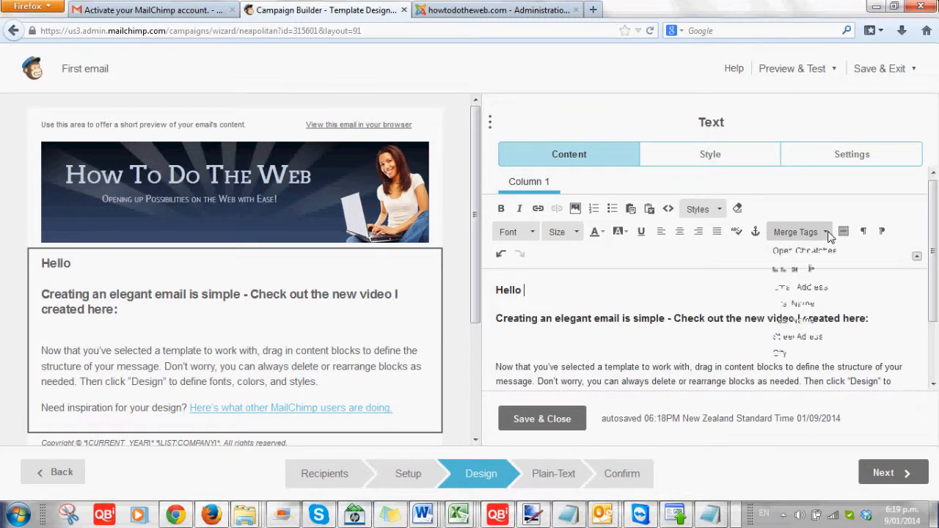
pyautogui.click(828, 234)
pyautogui.click(828, 233)
pyautogui.click(827, 234)
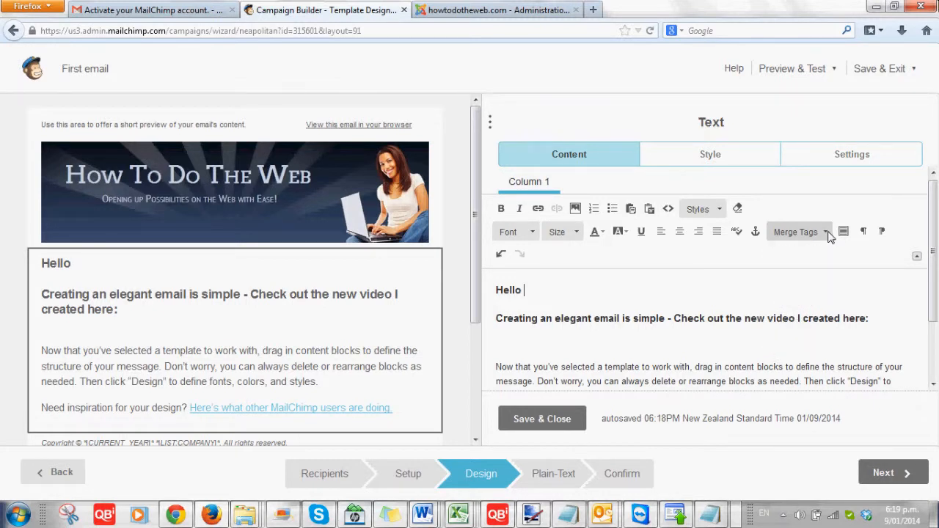
pyautogui.click(827, 233)
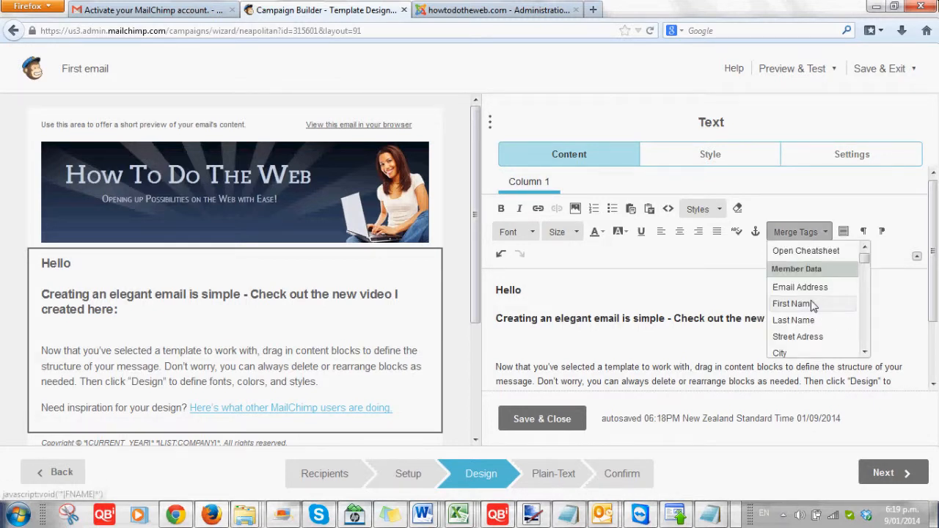
pyautogui.click(792, 304)
pyautogui.click(813, 305)
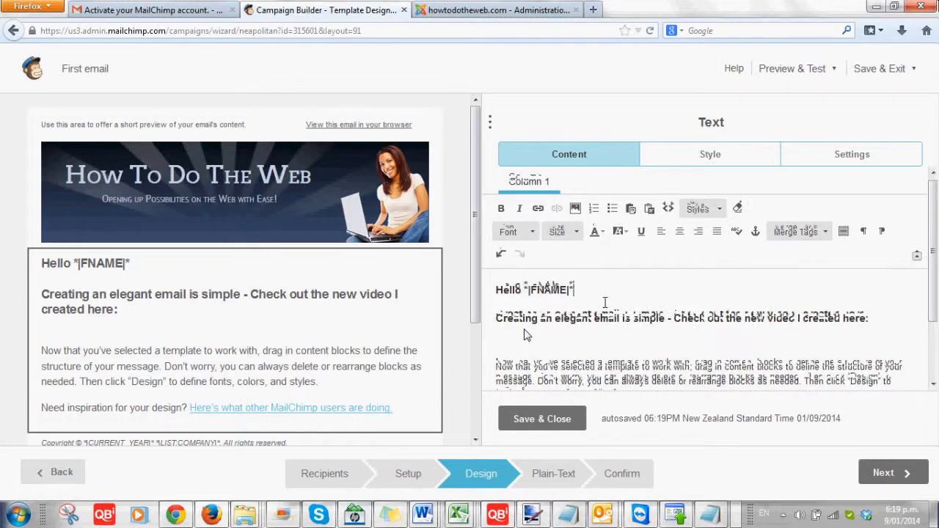
pyautogui.click(585, 284)
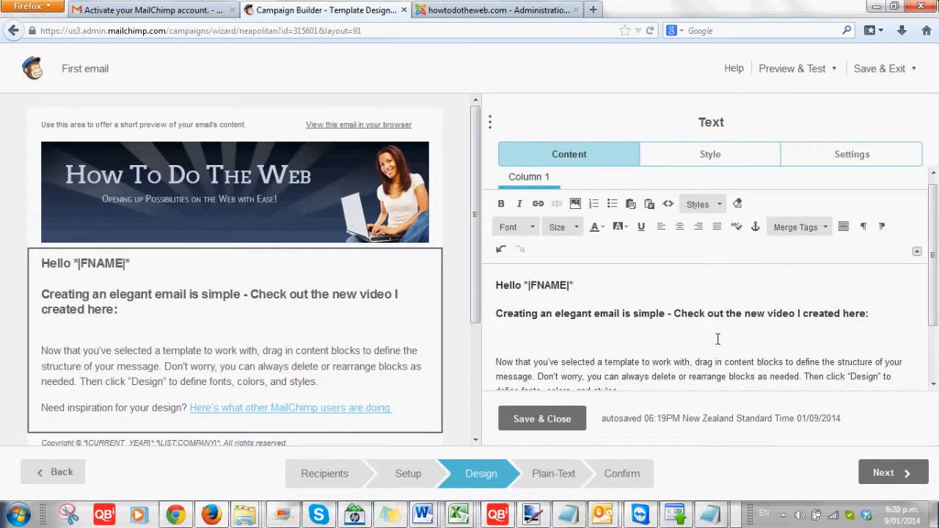
pyautogui.moveTo(365, 341)
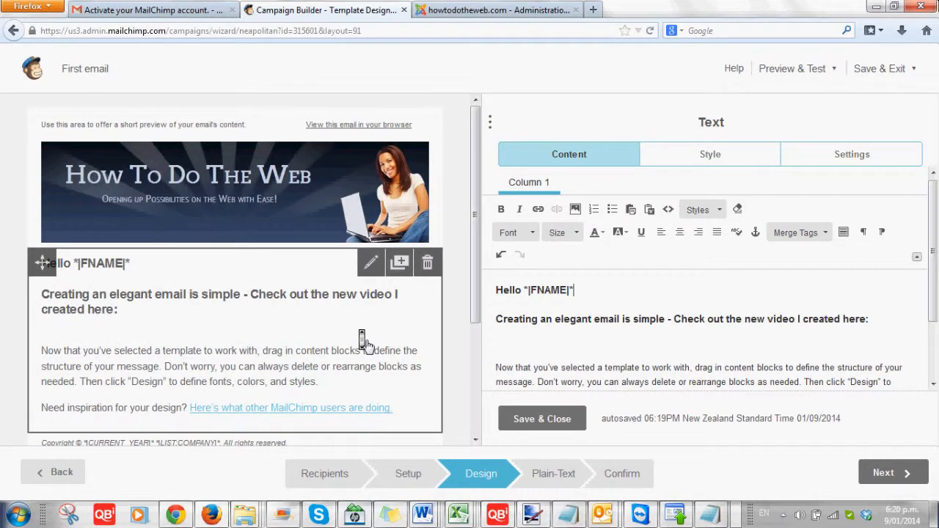
pyautogui.scroll(-3, 255, 314)
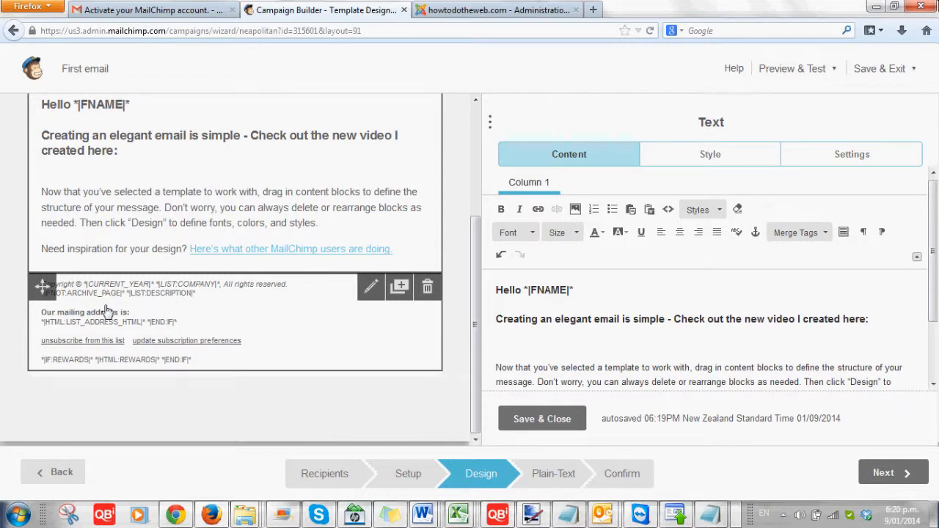
# Save the greeting text block and insert an Image Group block above the footer.
pyautogui.click(519, 410)
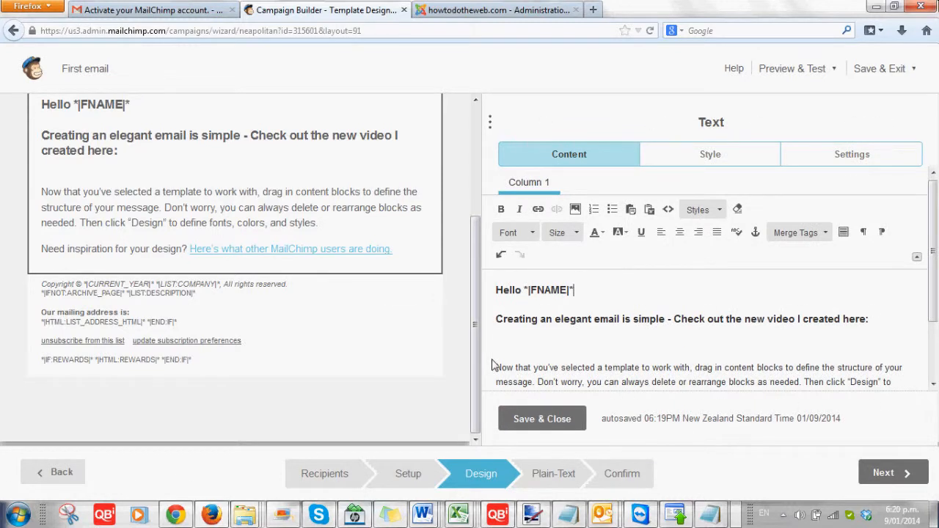
pyautogui.click(386, 197)
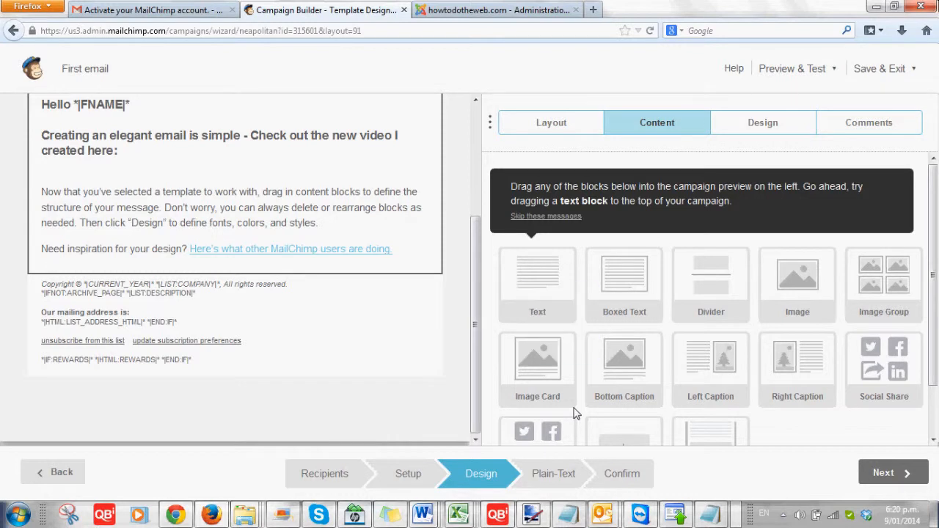
pyautogui.moveTo(884, 283); pyautogui.dragTo(393, 277)
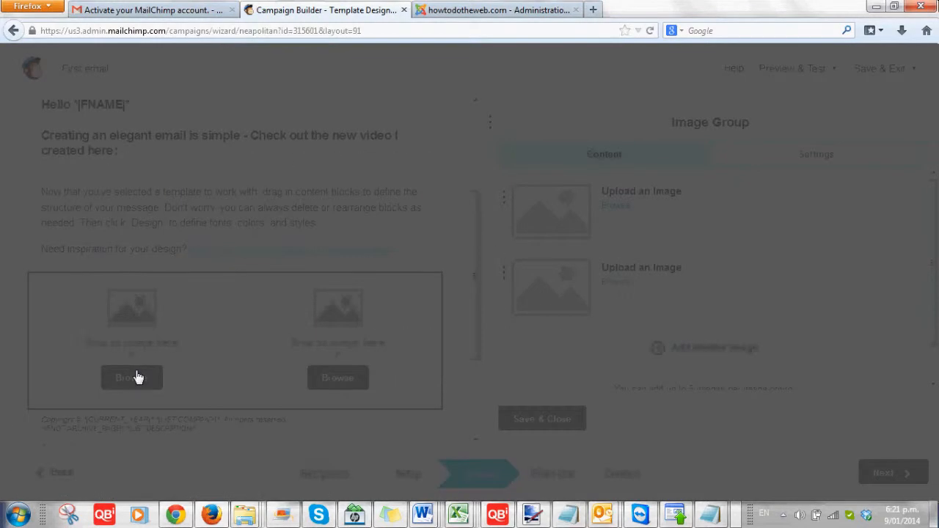
# Load the MAGIC-QUOTE 400px image and bird_reflection.jpg into the image group, then save.
pyautogui.click(137, 377)
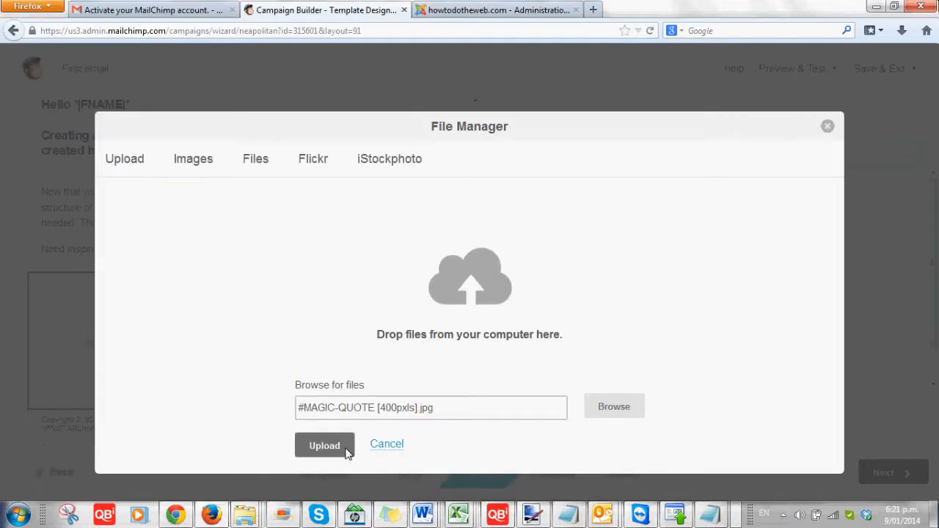
pyautogui.click(348, 453)
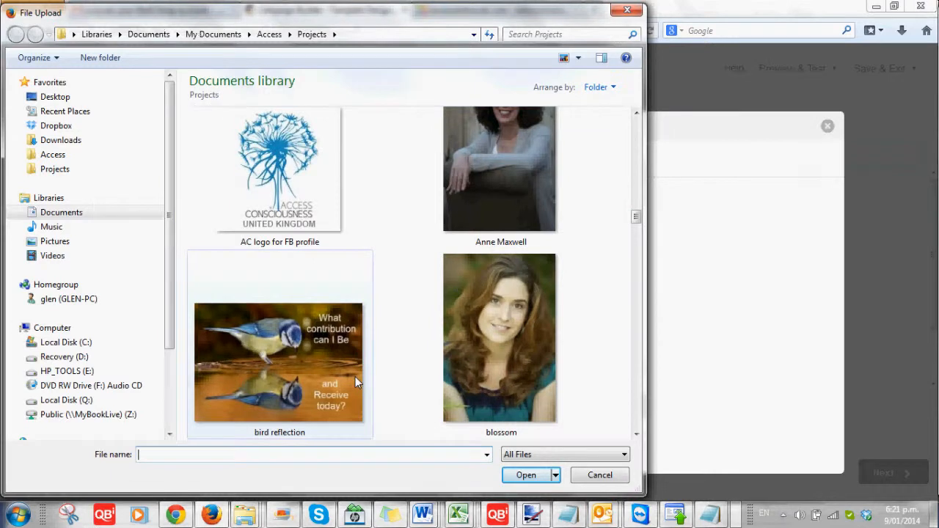
pyautogui.doubleClick(355, 376)
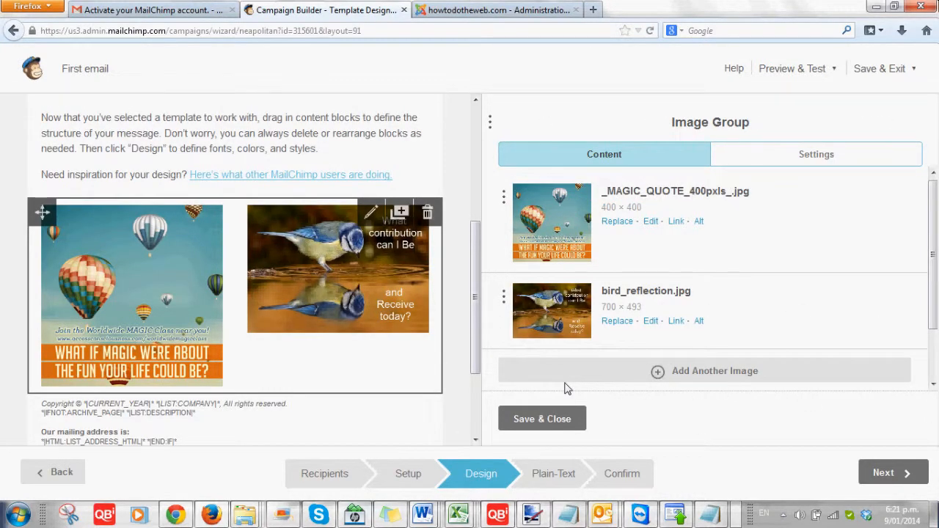
pyautogui.click(558, 419)
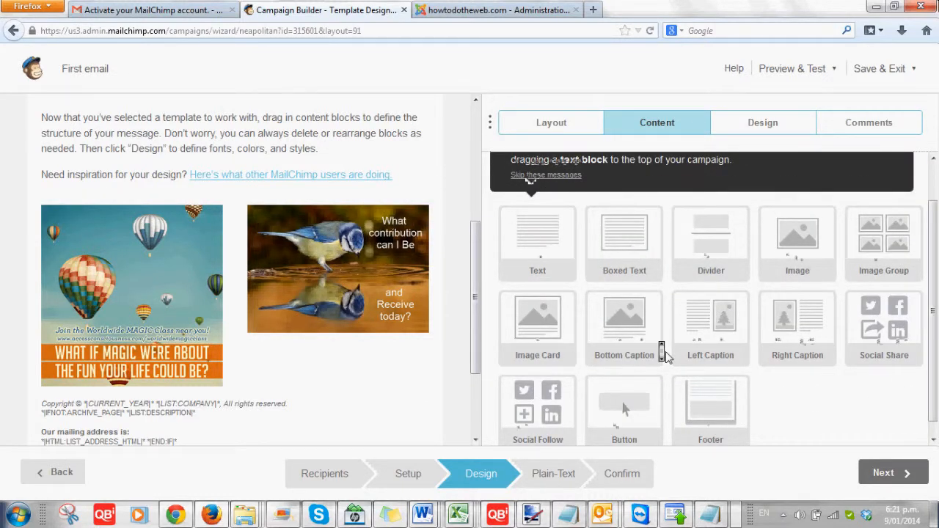
pyautogui.scroll(-1, 663, 354)
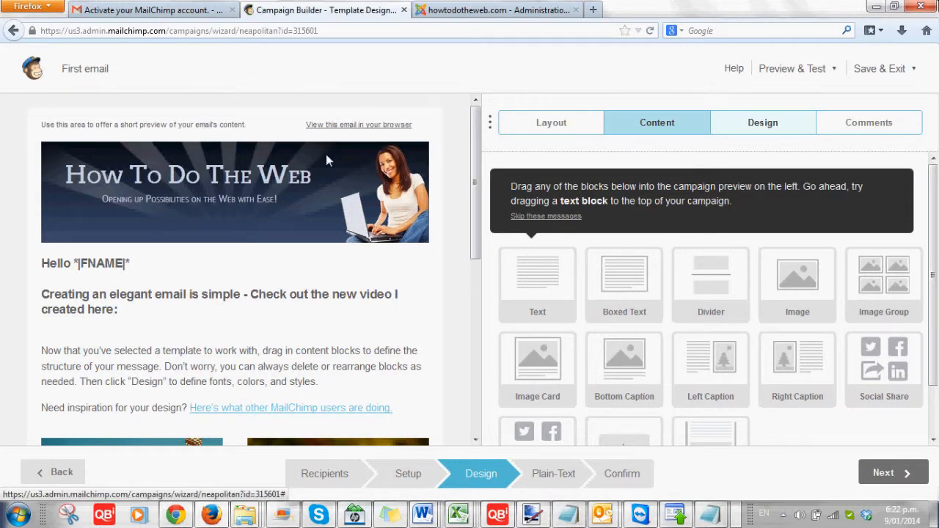
# Replace the preheader's placeholder sentence with 'Wahoo a new video is ready!'.
pyautogui.click(287, 125)
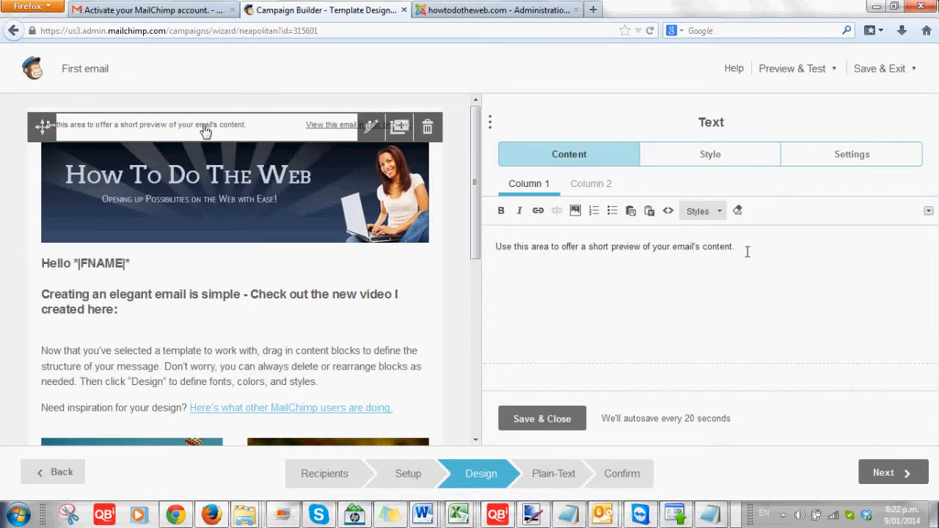
pyautogui.moveTo(732, 248); pyautogui.dragTo(508, 248)
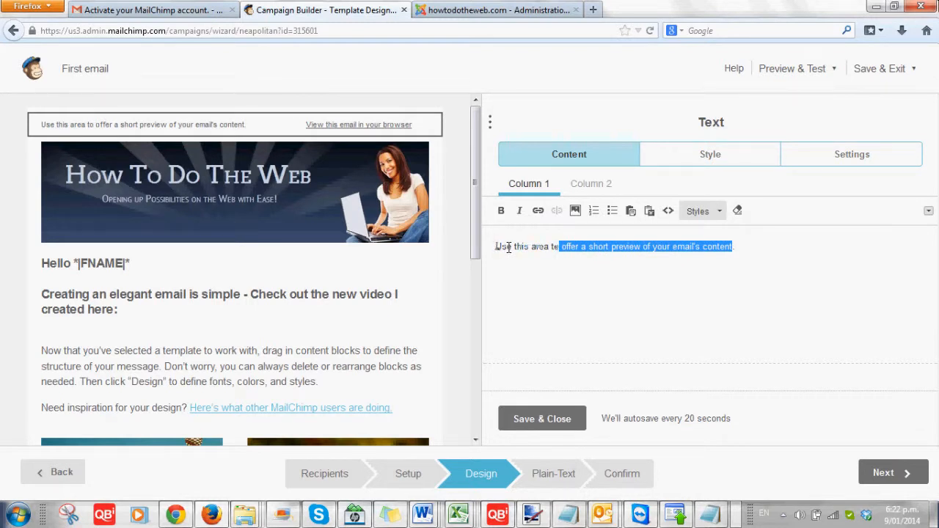
pyautogui.moveTo(508, 248); pyautogui.dragTo(496, 246)
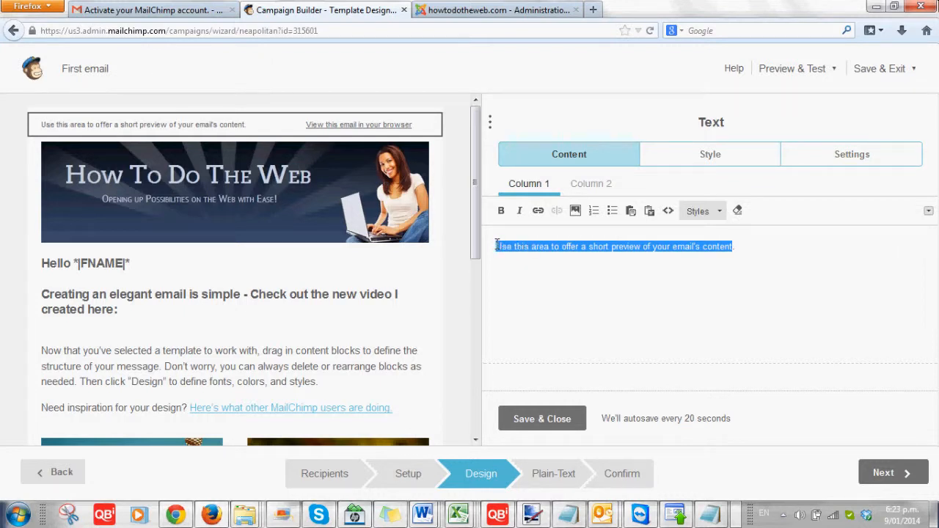
pyautogui.write('Wahoo a ne')
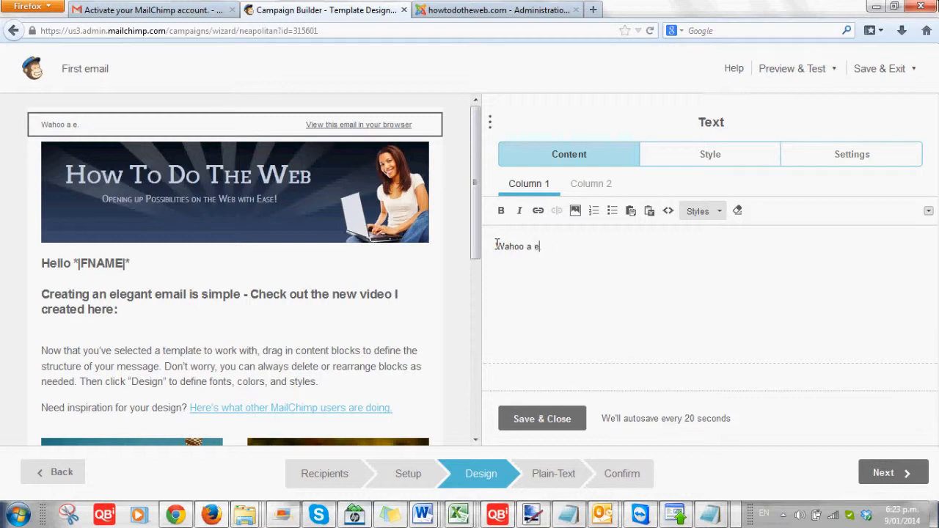
pyautogui.write('w')
pyautogui.press('BackSpace')
pyautogui.press('BackSpace')
pyautogui.write('new v')
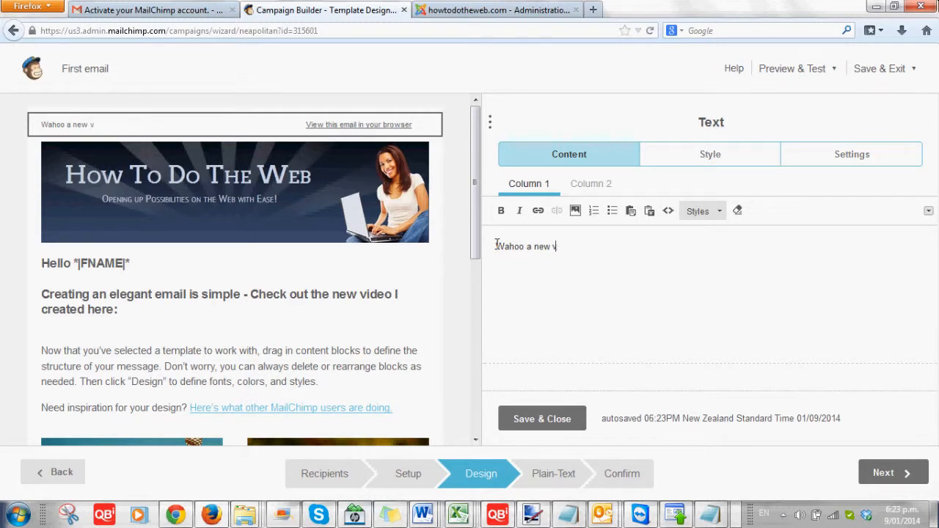
pyautogui.write('ideo is ready.')
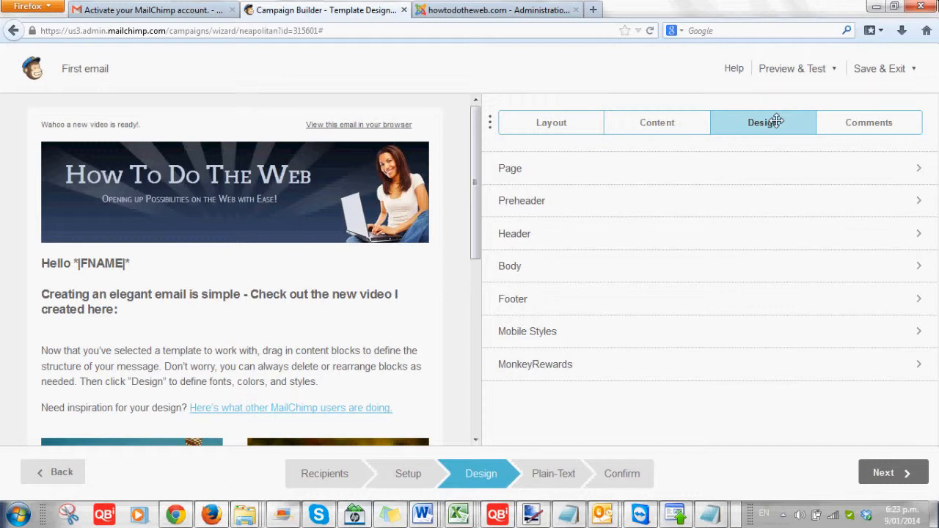
# Open the Page design settings and the #F2F2F2 background colour picker.
pyautogui.click(553, 171)
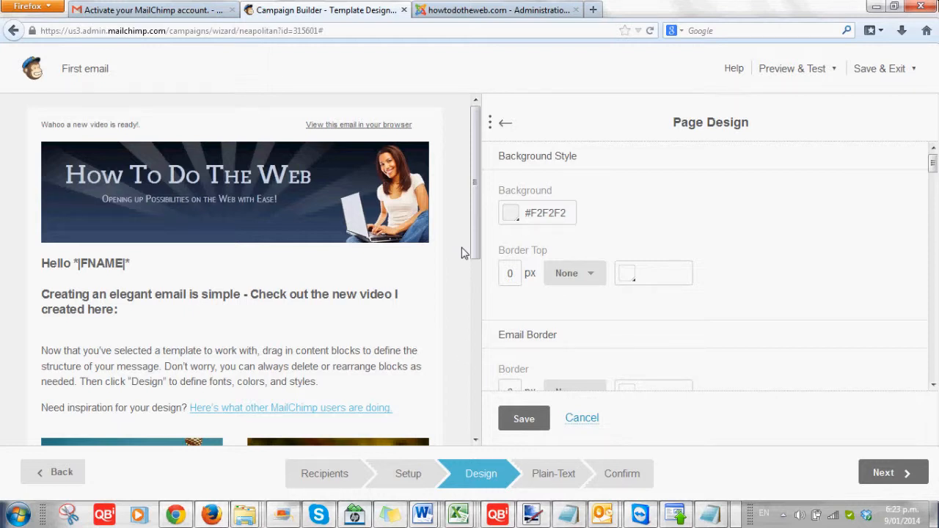
pyautogui.click(518, 223)
pyautogui.click(518, 224)
pyautogui.click(518, 224)
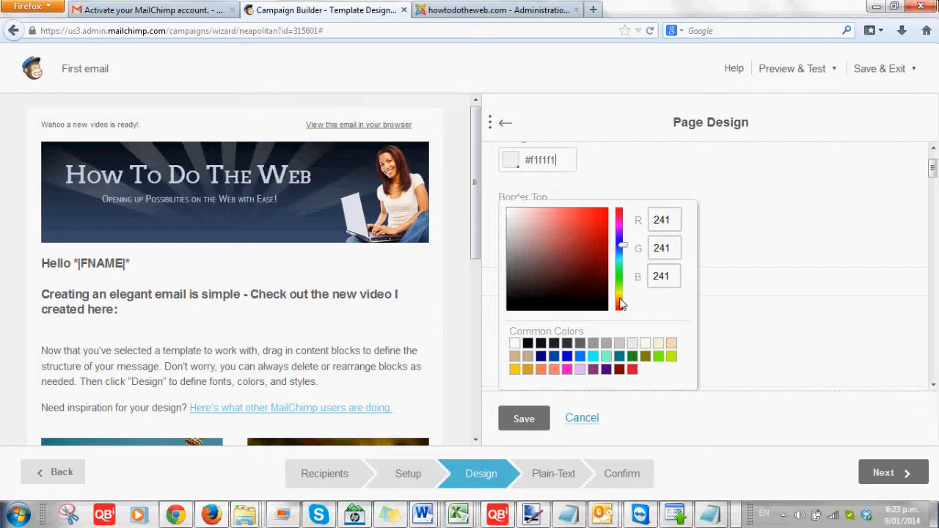
# Set the page background to dark navy #201e42 and save it.
pyautogui.moveTo(620, 299); pyautogui.dragTo(621, 243)
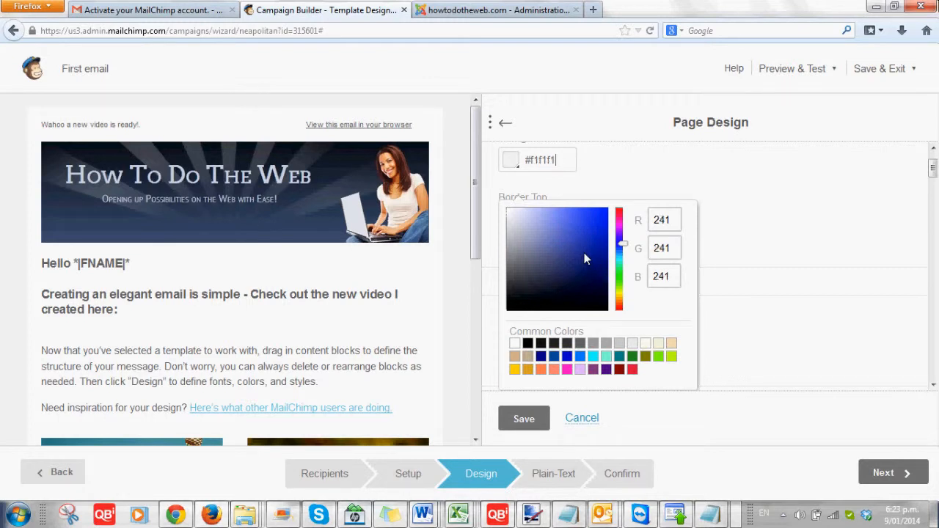
pyautogui.click(583, 252)
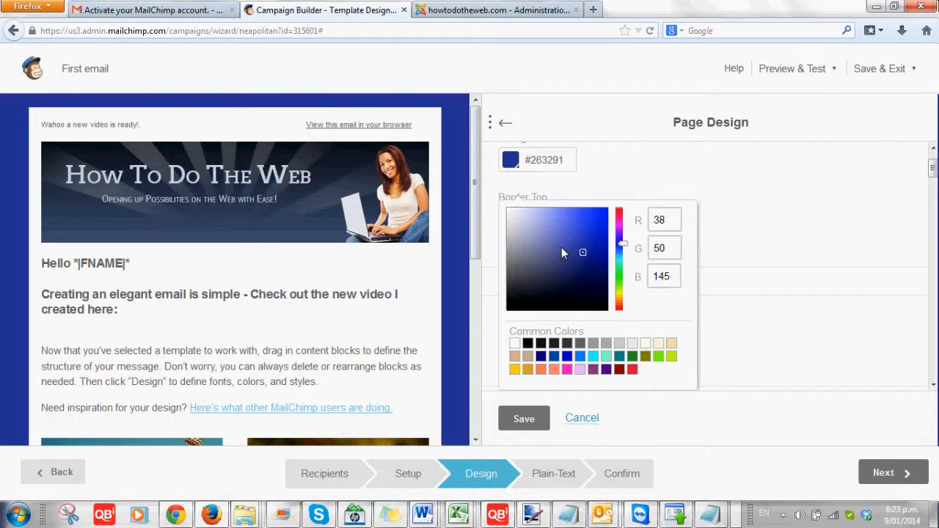
pyautogui.click(597, 273)
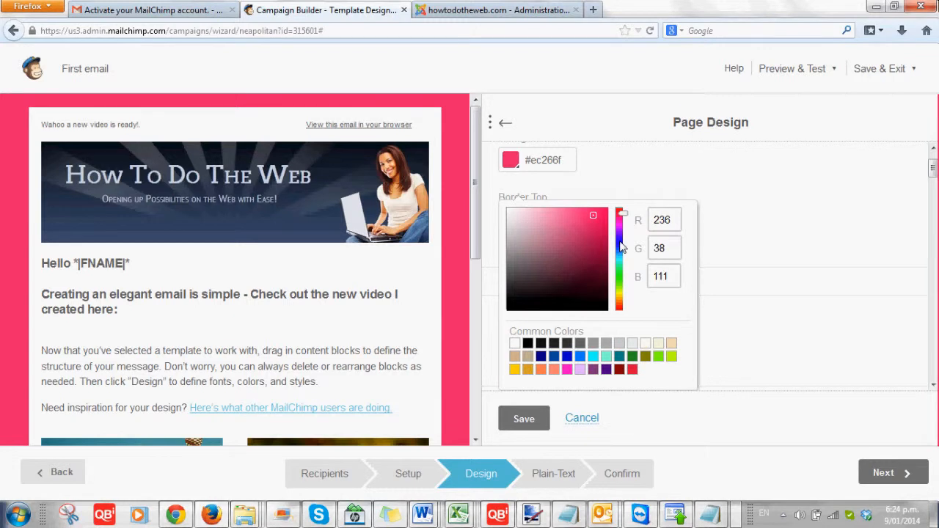
pyautogui.click(620, 241)
pyautogui.click(559, 271)
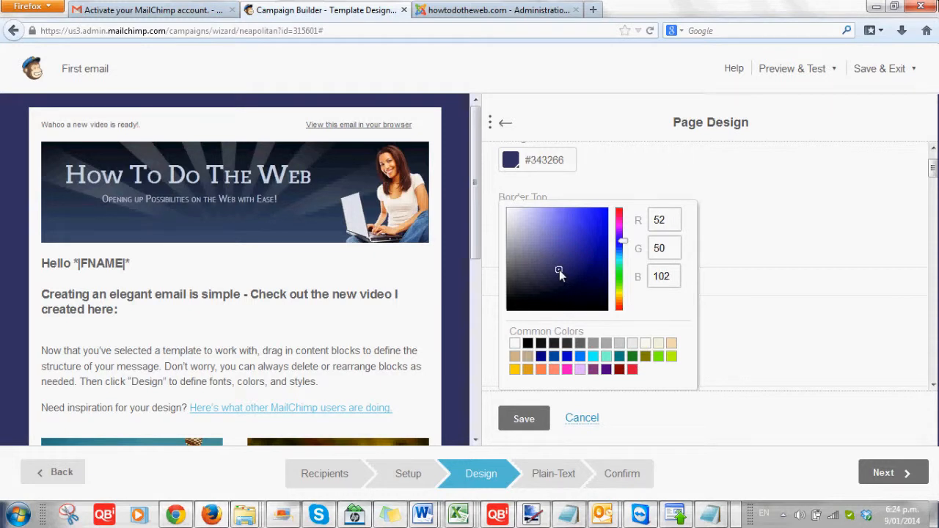
pyautogui.moveTo(560, 273); pyautogui.dragTo(563, 286)
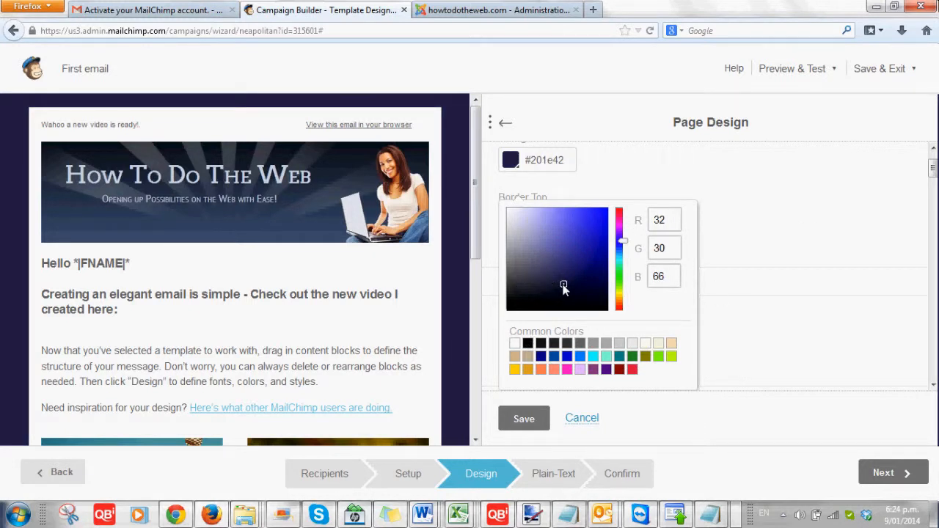
pyautogui.click(533, 424)
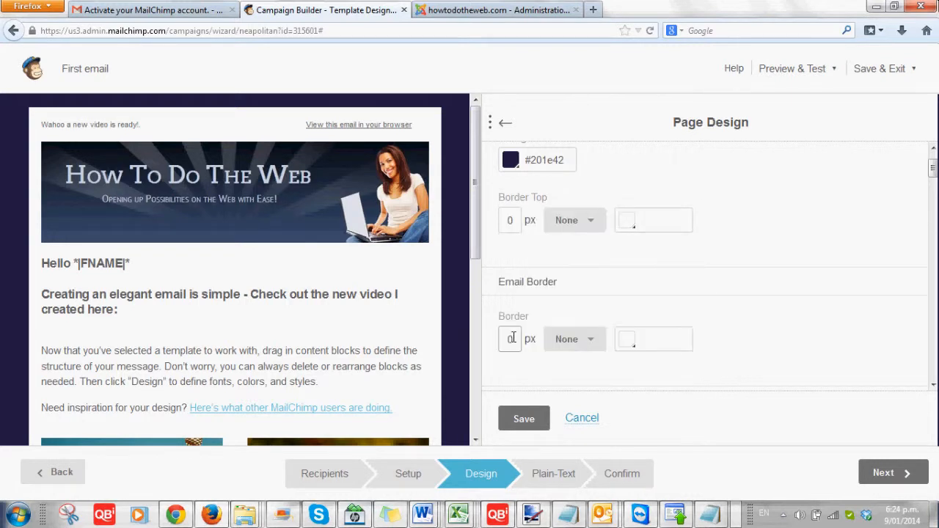
pyautogui.click(528, 421)
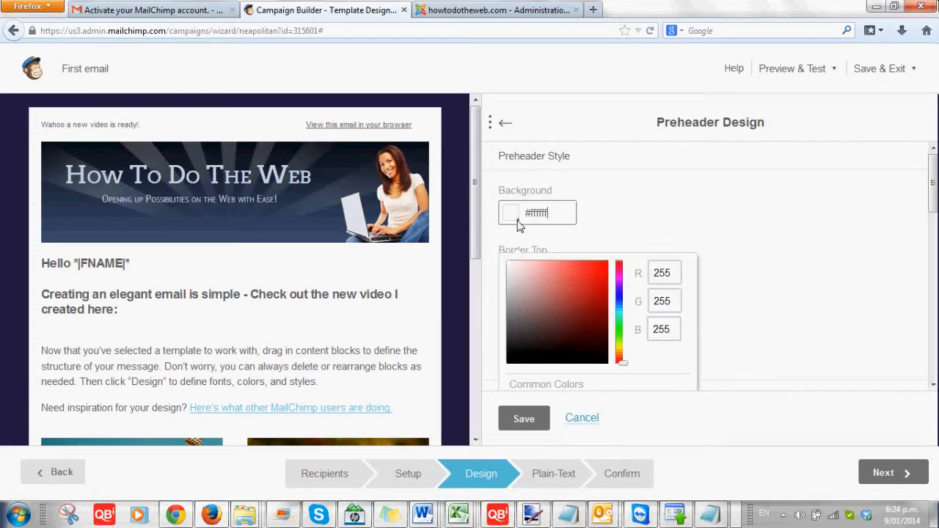
# Keep the preheader background white (#ffffff) and save the Preheader Design settings.
pyautogui.click(515, 369)
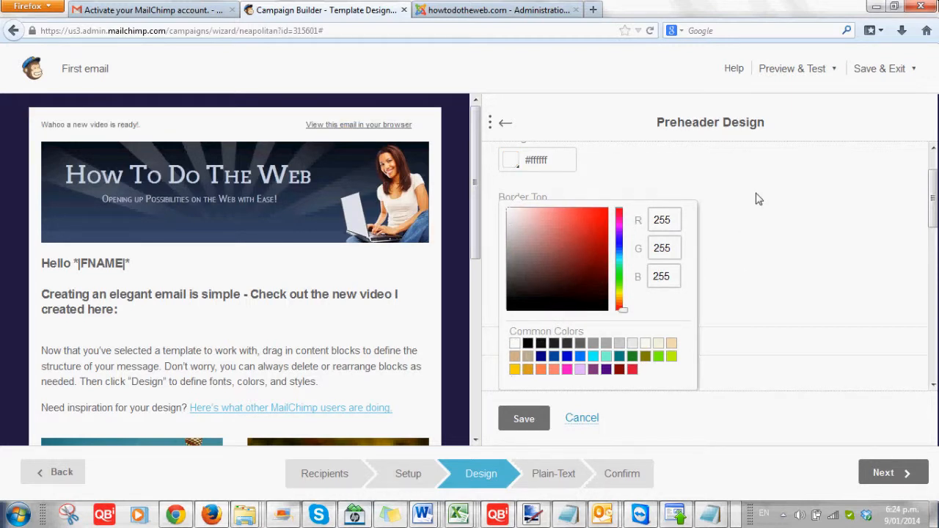
pyautogui.scroll(-4, 734, 256)
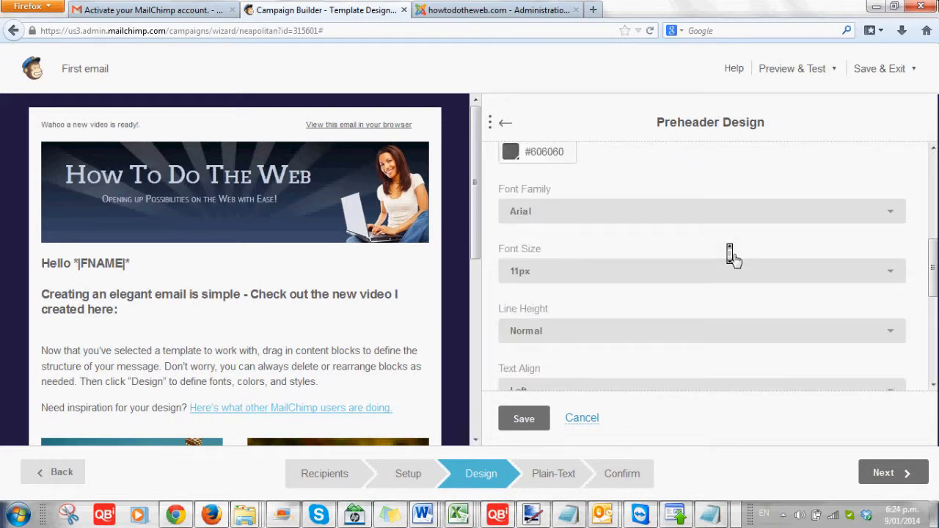
pyautogui.scroll(-3, 736, 260)
pyautogui.click(526, 431)
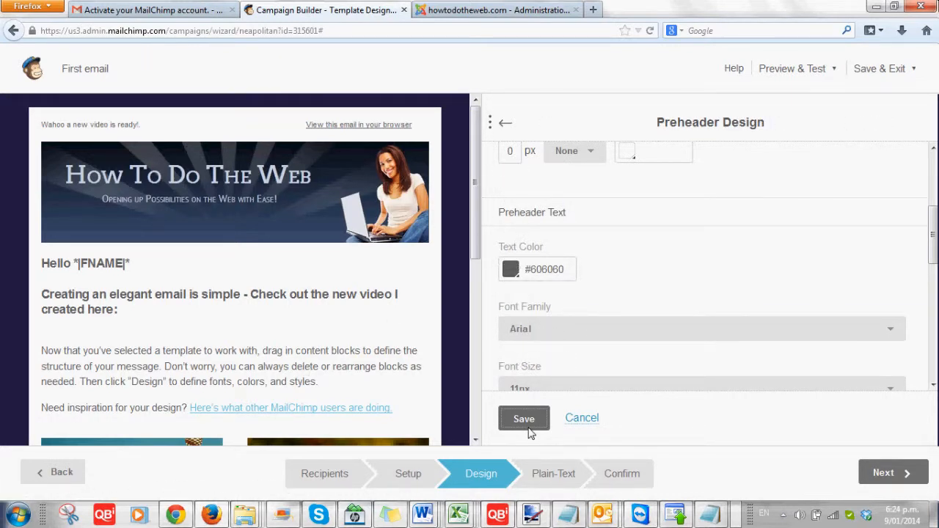
pyautogui.click(530, 432)
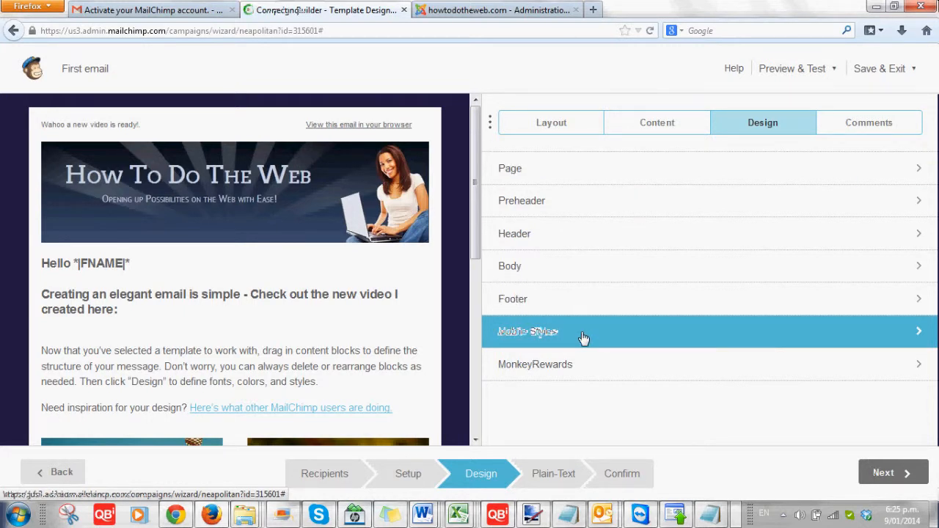
# Advance to the Plain-Text step and copy the text from the HTML email.
pyautogui.click(872, 471)
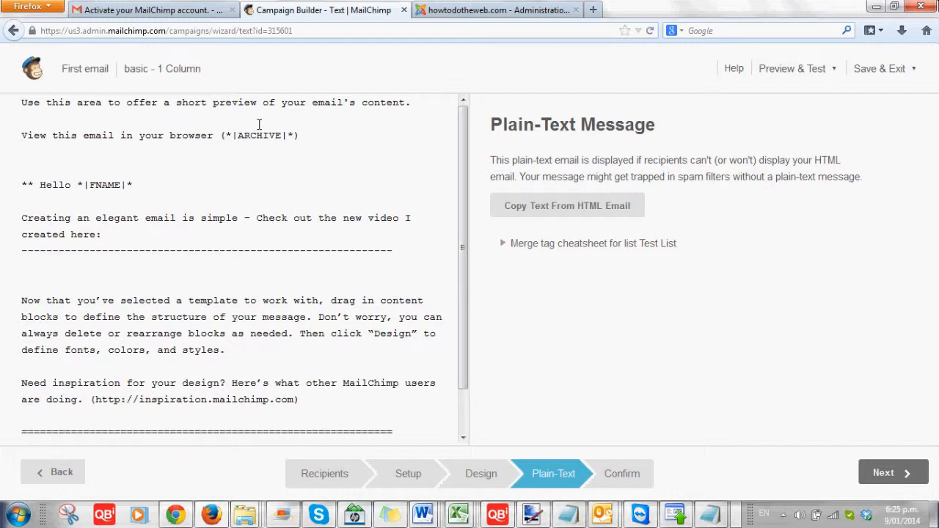
pyautogui.click(555, 209)
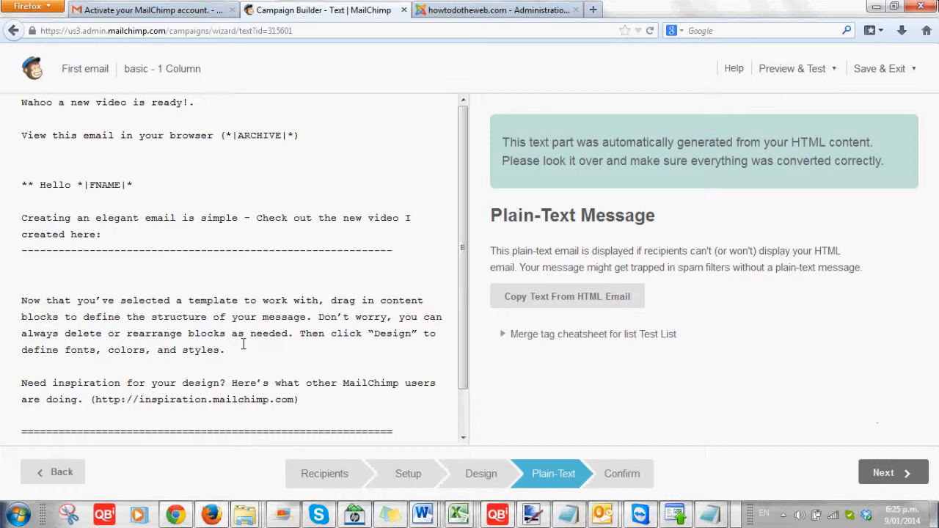
# Review the Confirm checklist and start sending to Test List's 5 subscribers.
pyautogui.click(894, 474)
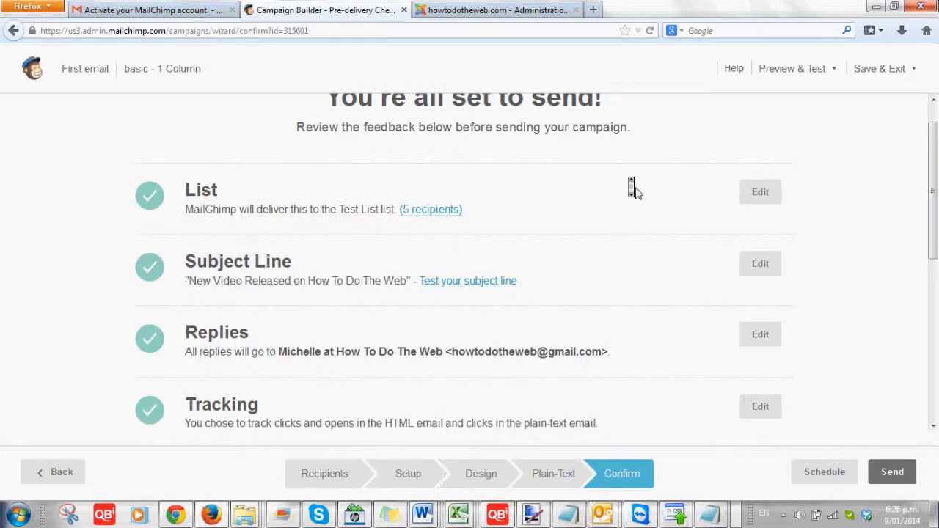
pyautogui.scroll(-1, 614, 310)
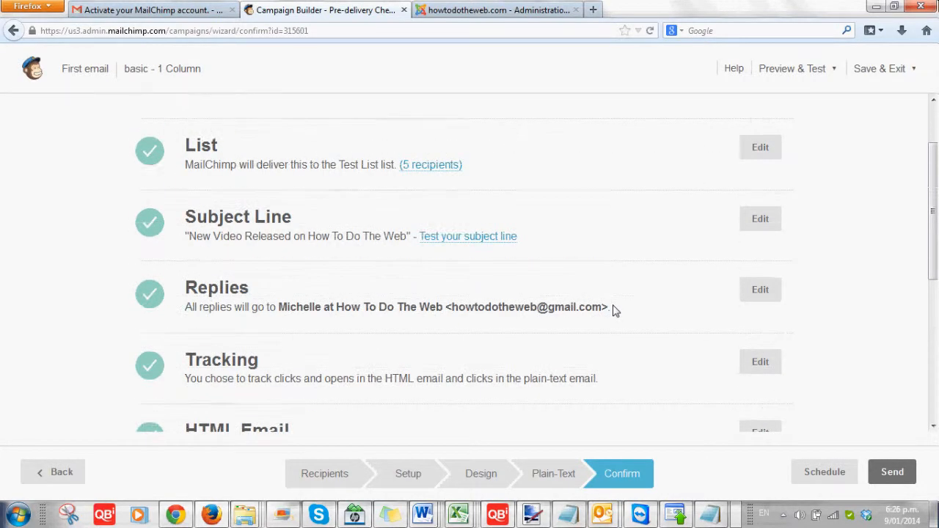
pyautogui.scroll(-5, 614, 310)
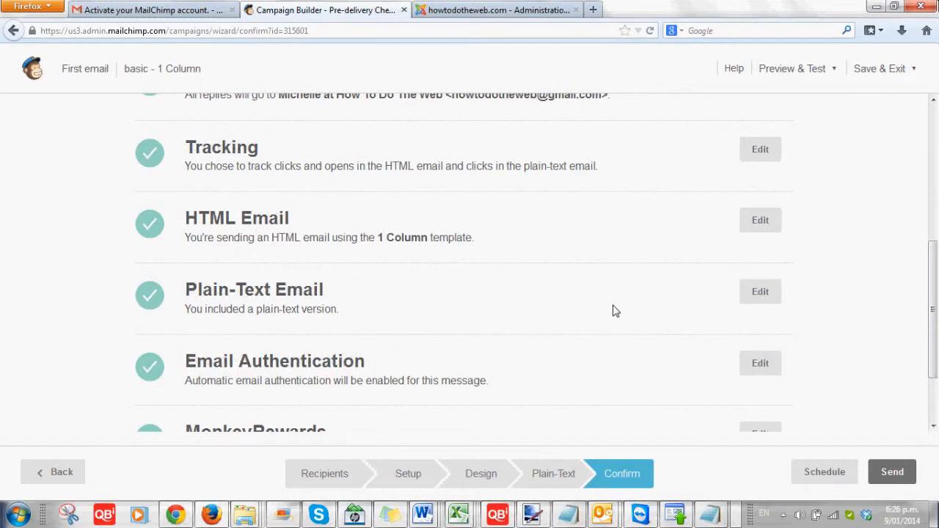
pyautogui.scroll(-2, 243, 367)
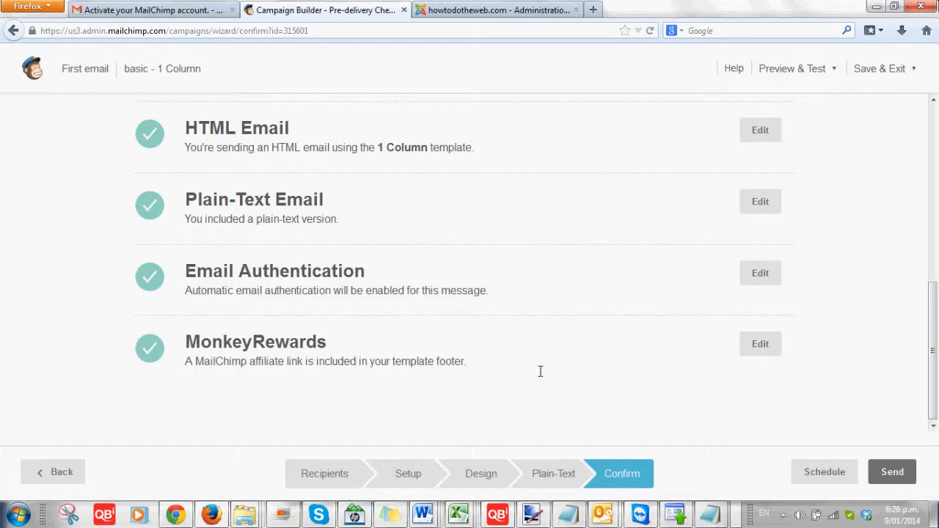
pyautogui.click(907, 476)
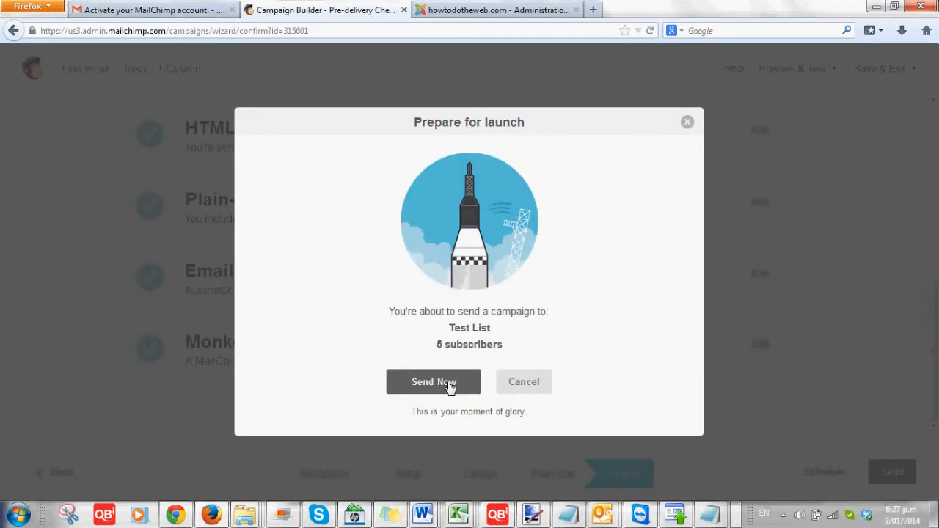
# Send the campaign now to Test List's 5 subscribers and switch to Gmail.
pyautogui.click(434, 382)
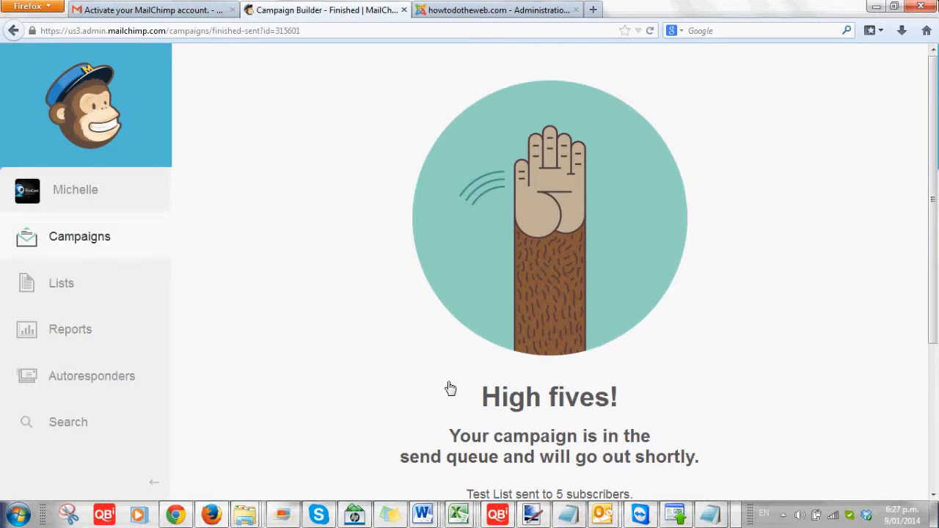
pyautogui.scroll(-3, 449, 387)
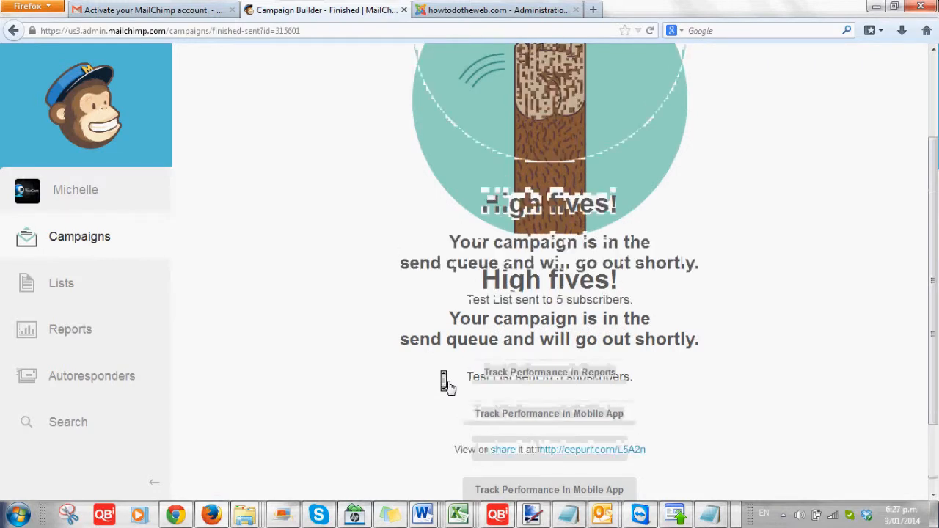
pyautogui.scroll(3, 450, 388)
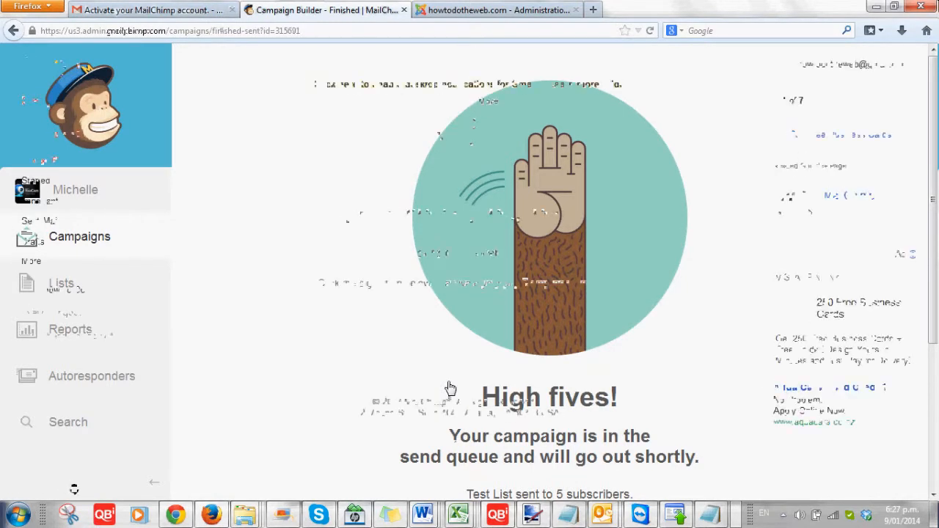
pyautogui.click(176, 9)
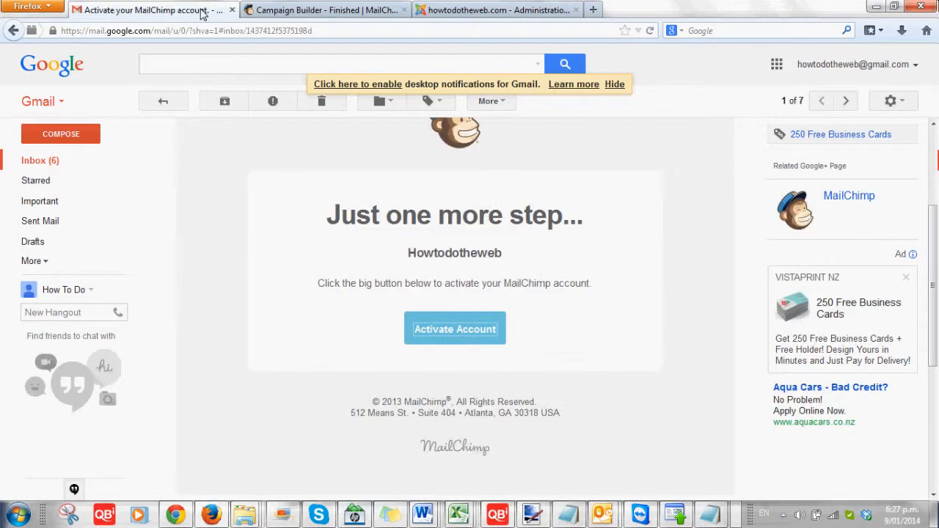
# Return from the MailChimp activation email to the Gmail inbox.
pyautogui.click(42, 160)
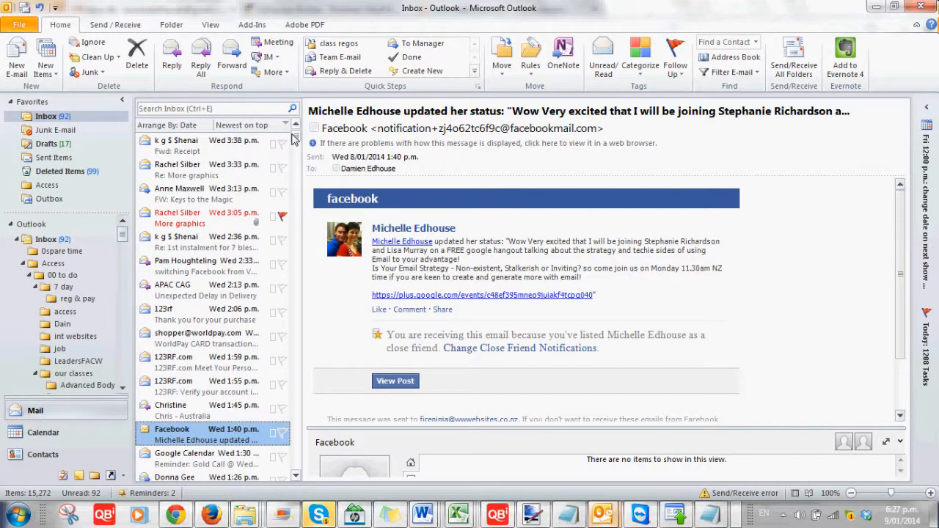
# Jump to the newest Outlook messages and fetch new mail to receive the campaign email.
pyautogui.press('Home')
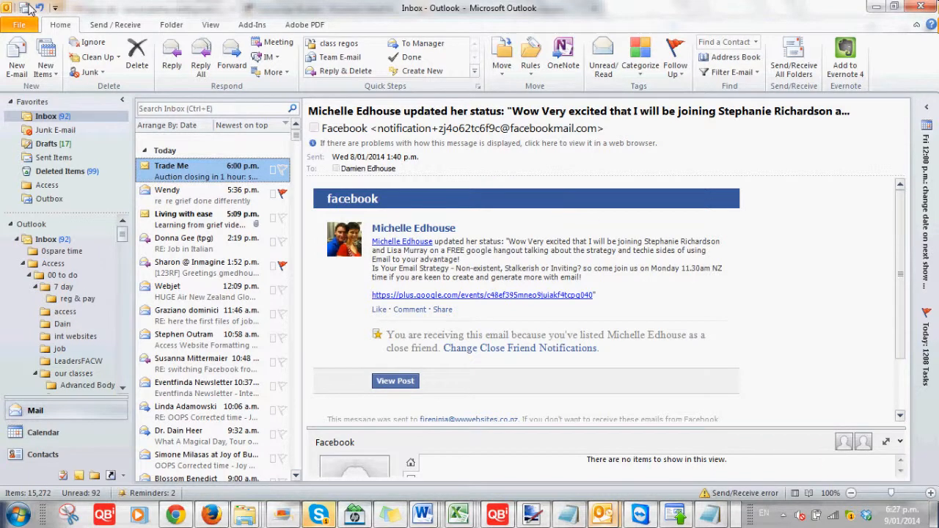
pyautogui.click(25, 8)
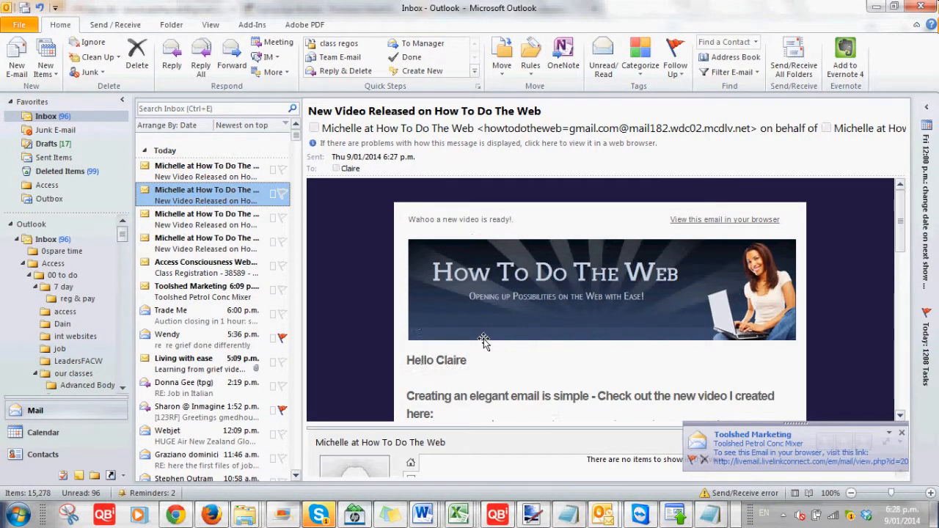
pyautogui.scroll(-1, 484, 341)
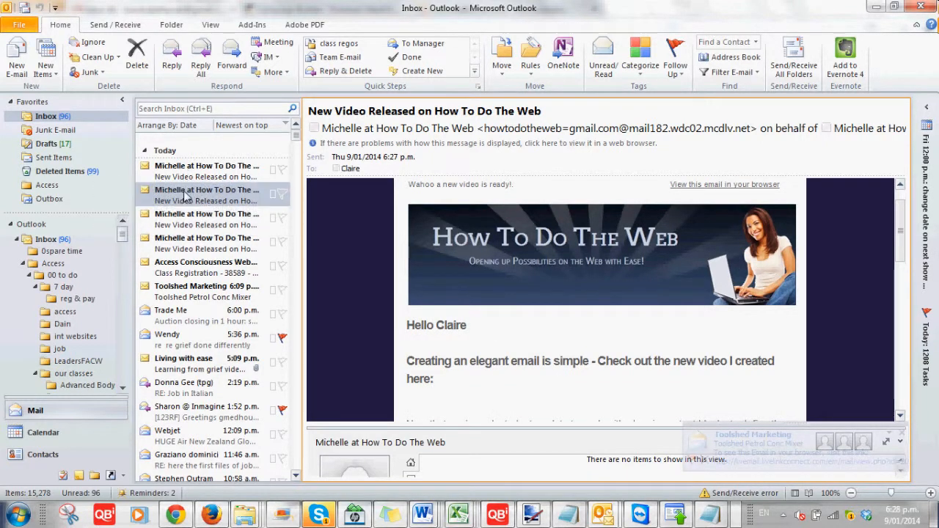
pyautogui.click(24, 8)
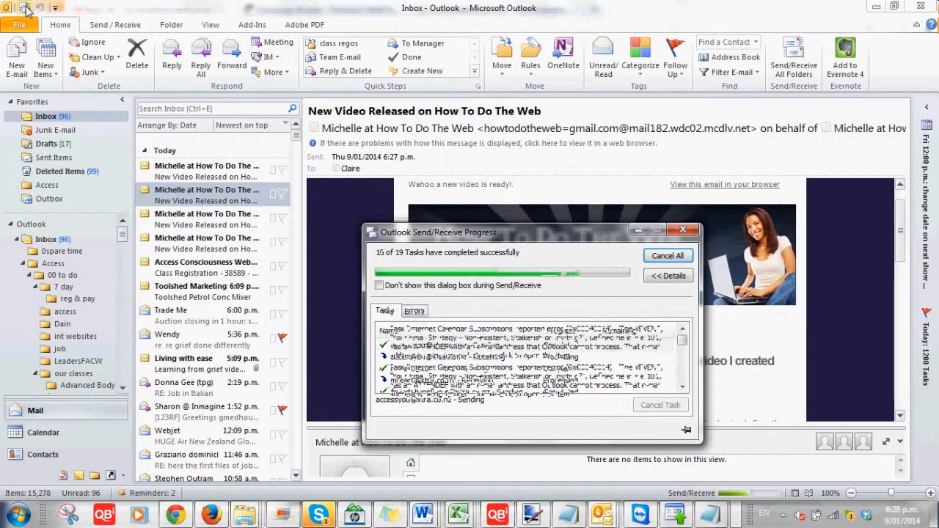
pyautogui.click(810, 308)
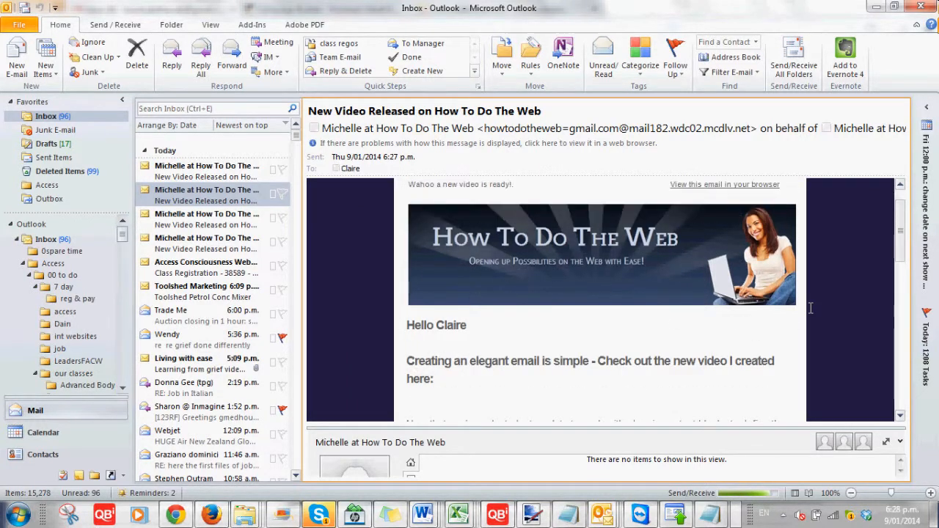
pyautogui.scroll(-3, 675, 321)
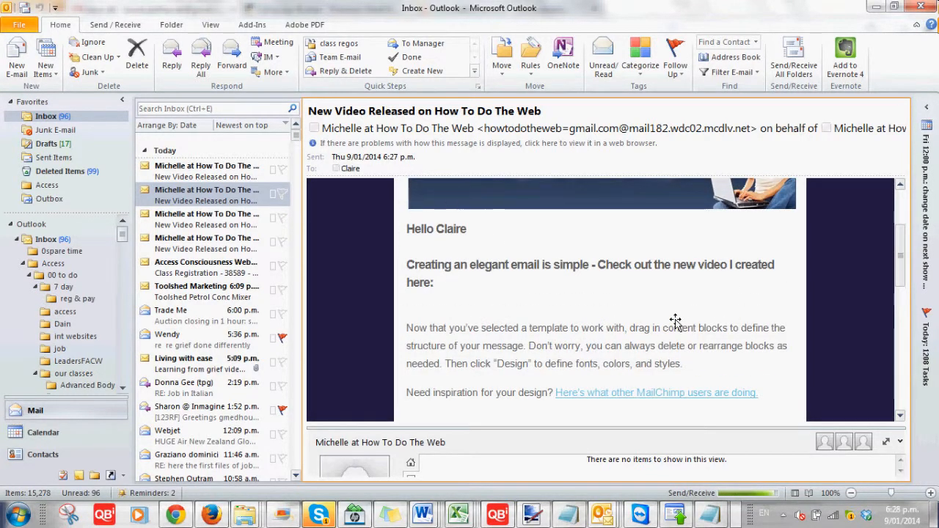
pyautogui.scroll(-10, 533, 367)
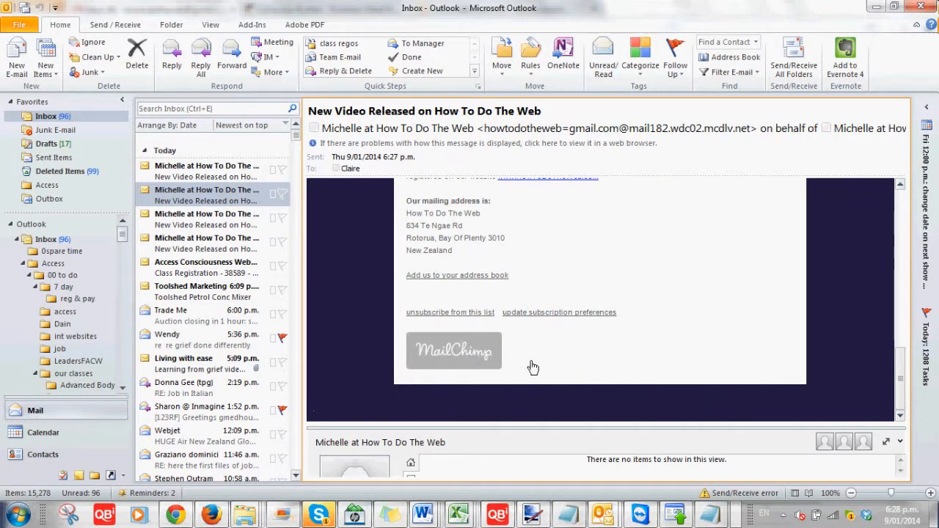
pyautogui.scroll(10, 532, 366)
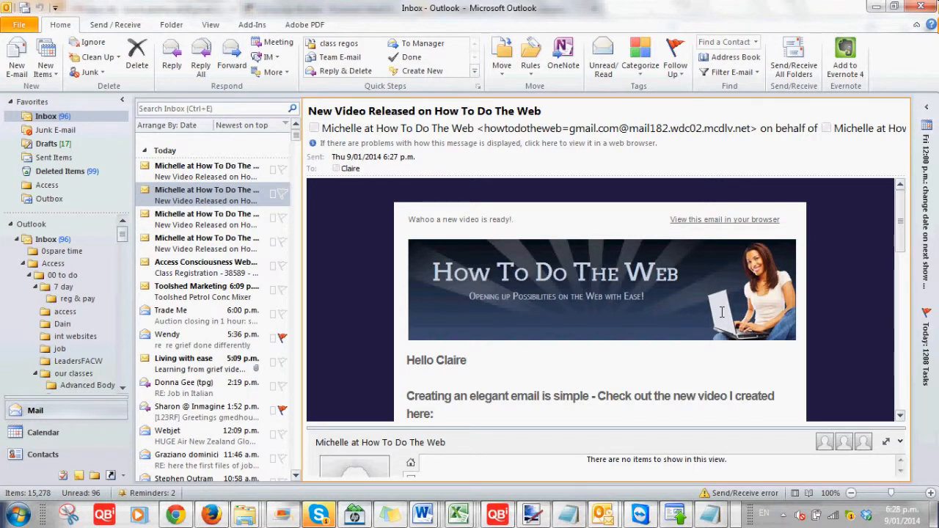